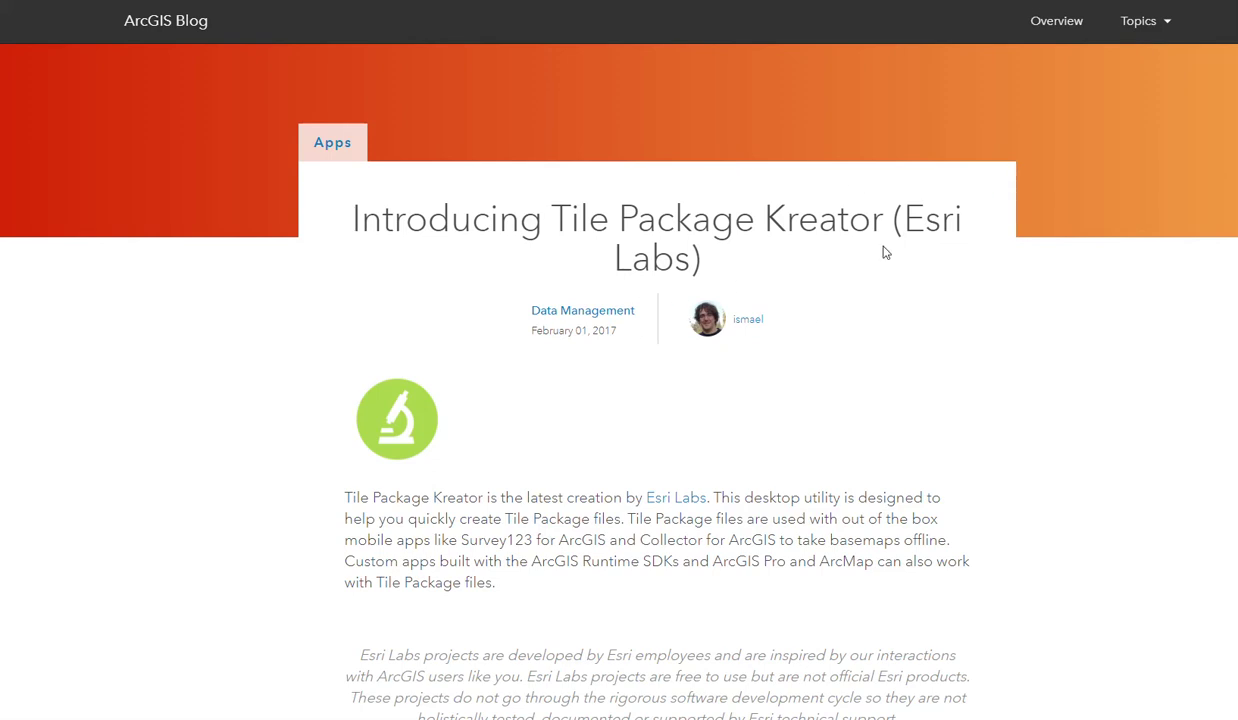
Step: Scroll through the Tile Package Kreator listing in ArcGIS Marketplace
{"action": "scroll", "coordinate": [620, 400], "scroll_direction": "down", "scroll_amount": 1}
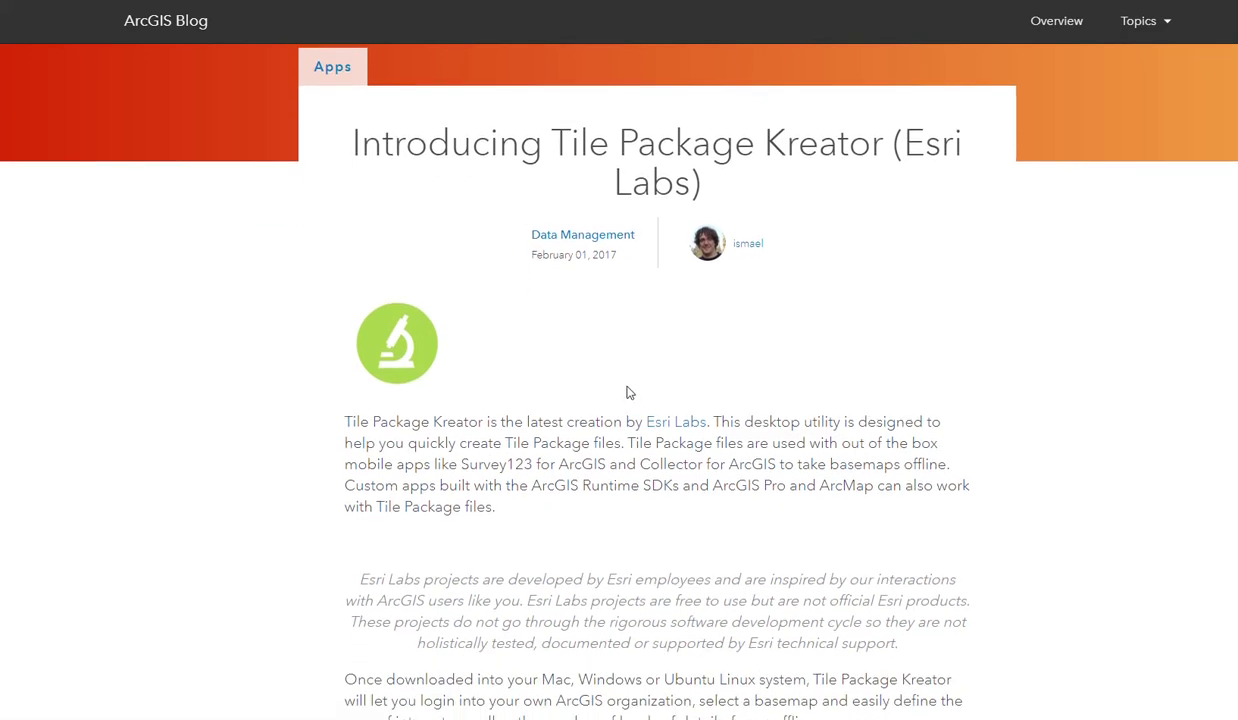
{"action": "scroll", "coordinate": [629, 392], "scroll_direction": "down", "scroll_amount": 1}
{"action": "scroll", "coordinate": [641, 388], "scroll_direction": "down", "scroll_amount": 5}
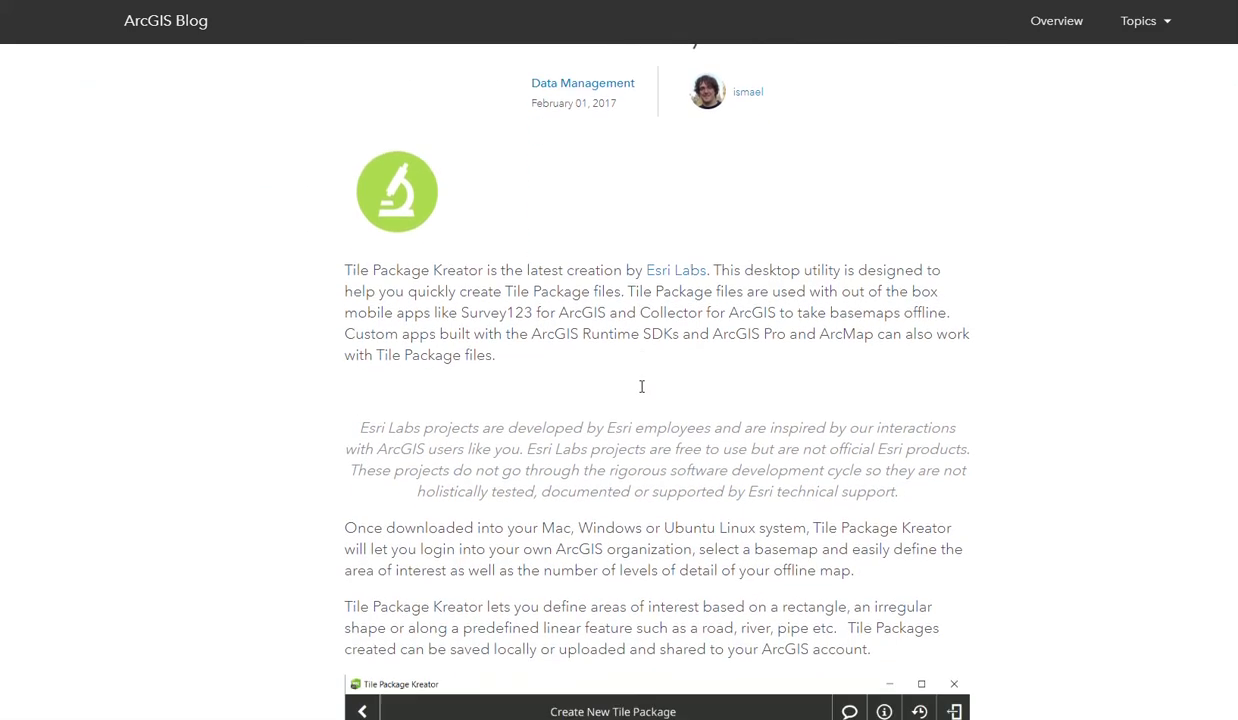
{"action": "scroll", "coordinate": [641, 388], "scroll_direction": "down", "scroll_amount": 4}
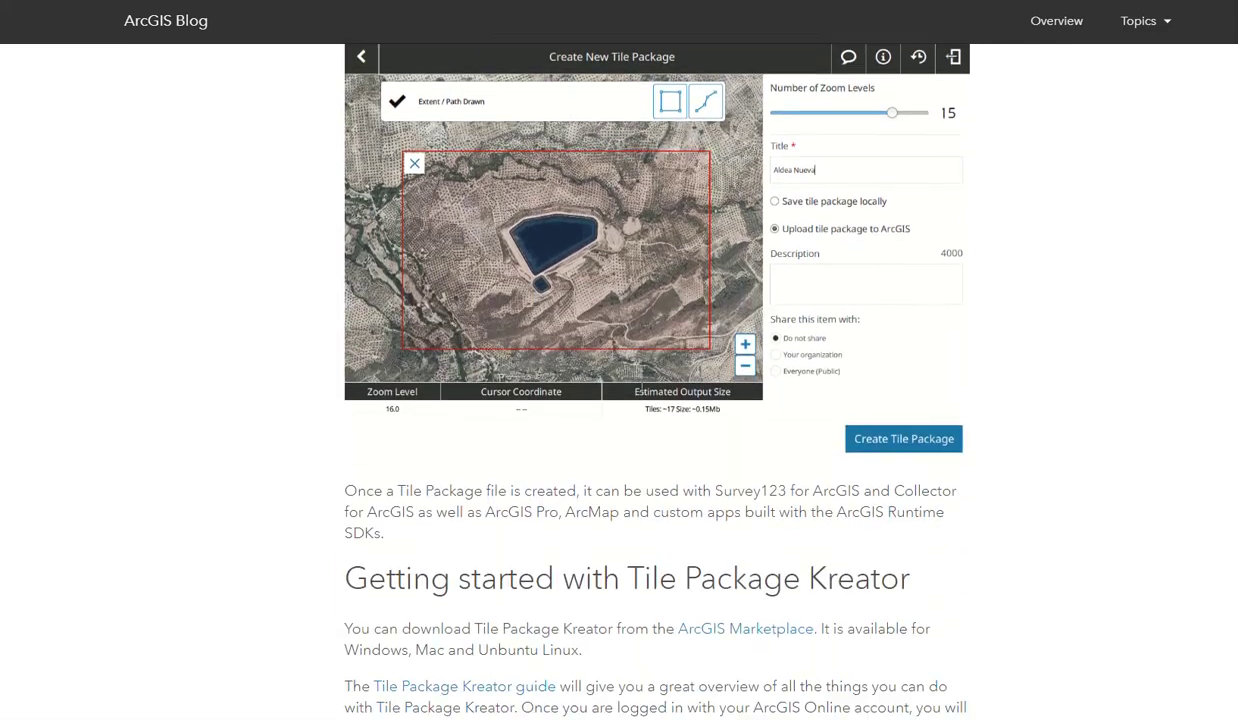
{"action": "scroll", "coordinate": [641, 388], "scroll_direction": "down", "scroll_amount": 4}
{"action": "scroll", "coordinate": [641, 387], "scroll_direction": "down", "scroll_amount": 6}
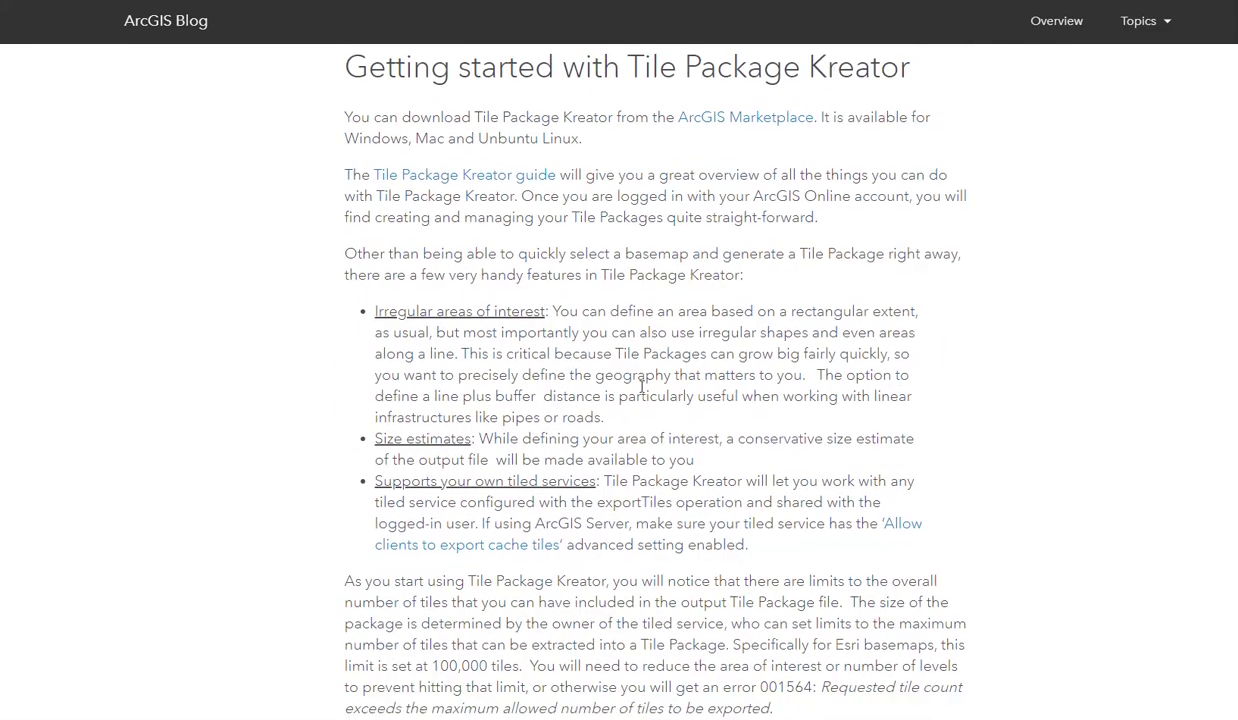
{"action": "scroll", "coordinate": [641, 387], "scroll_direction": "down", "scroll_amount": 6}
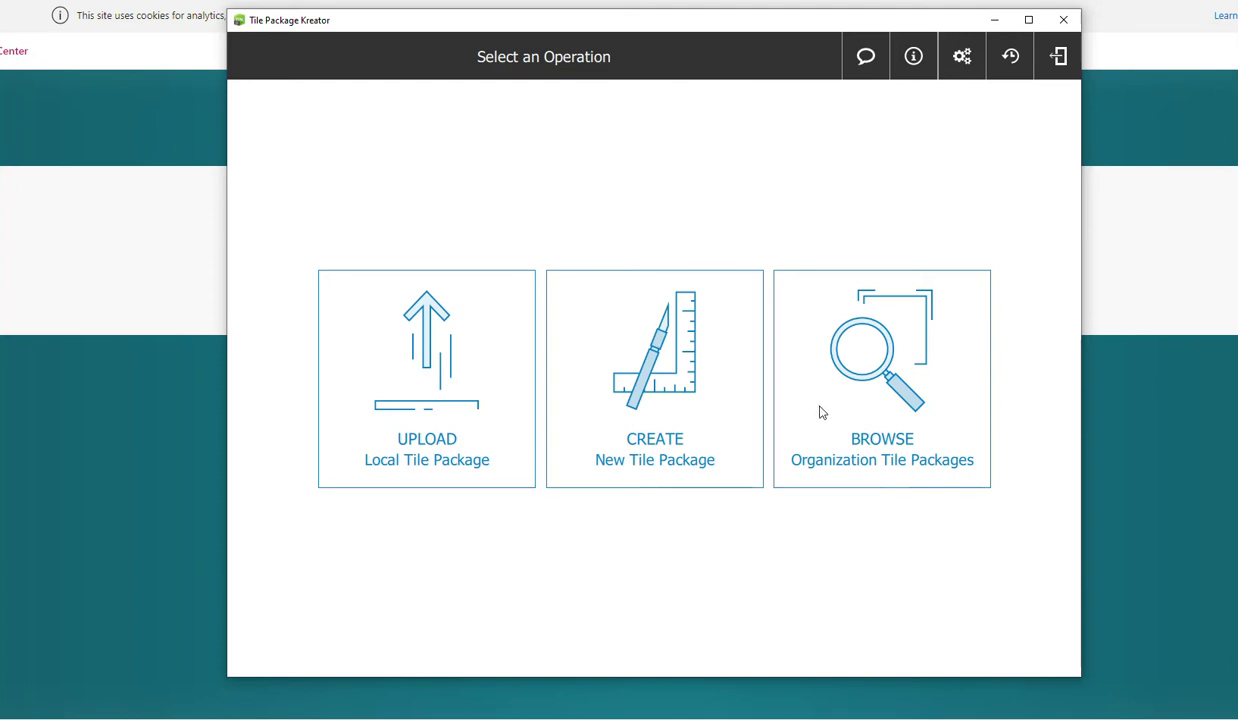
Step: Start a new tile package, review the Esri export basemaps, and open the service-URL field
{"action": "left_click", "coordinate": [655, 422]}
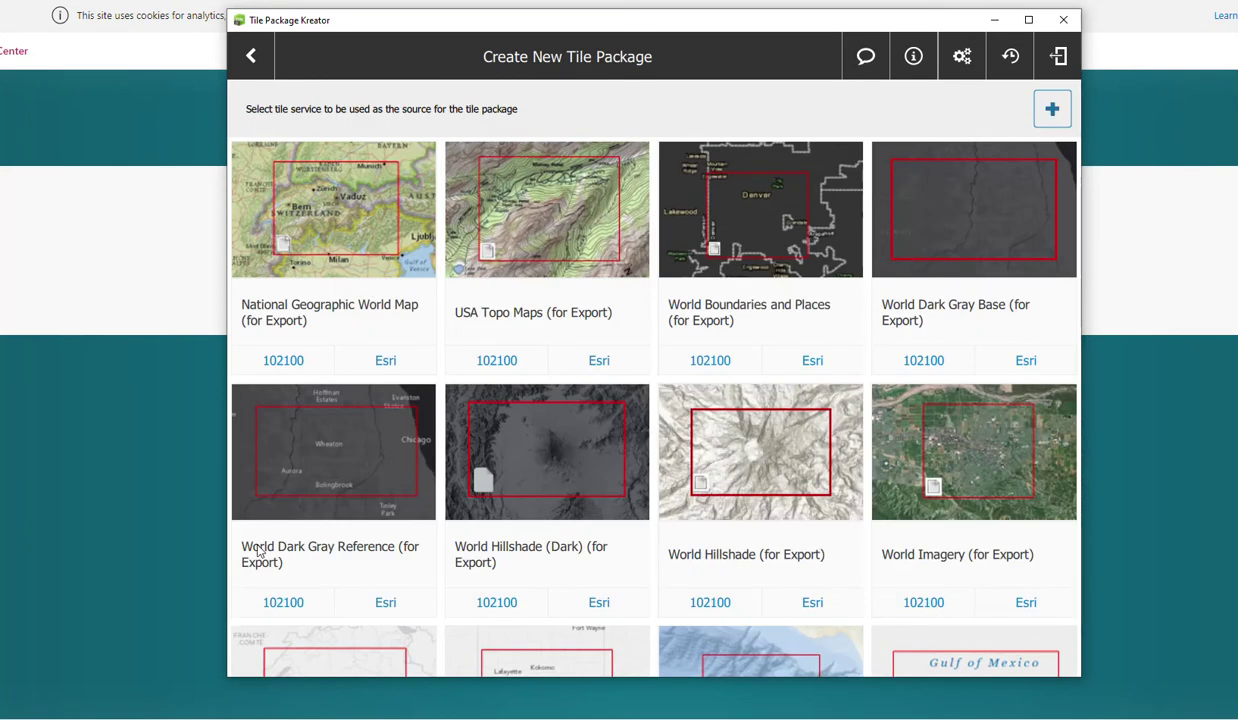
{"action": "scroll", "coordinate": [754, 464], "scroll_direction": "down", "scroll_amount": 5}
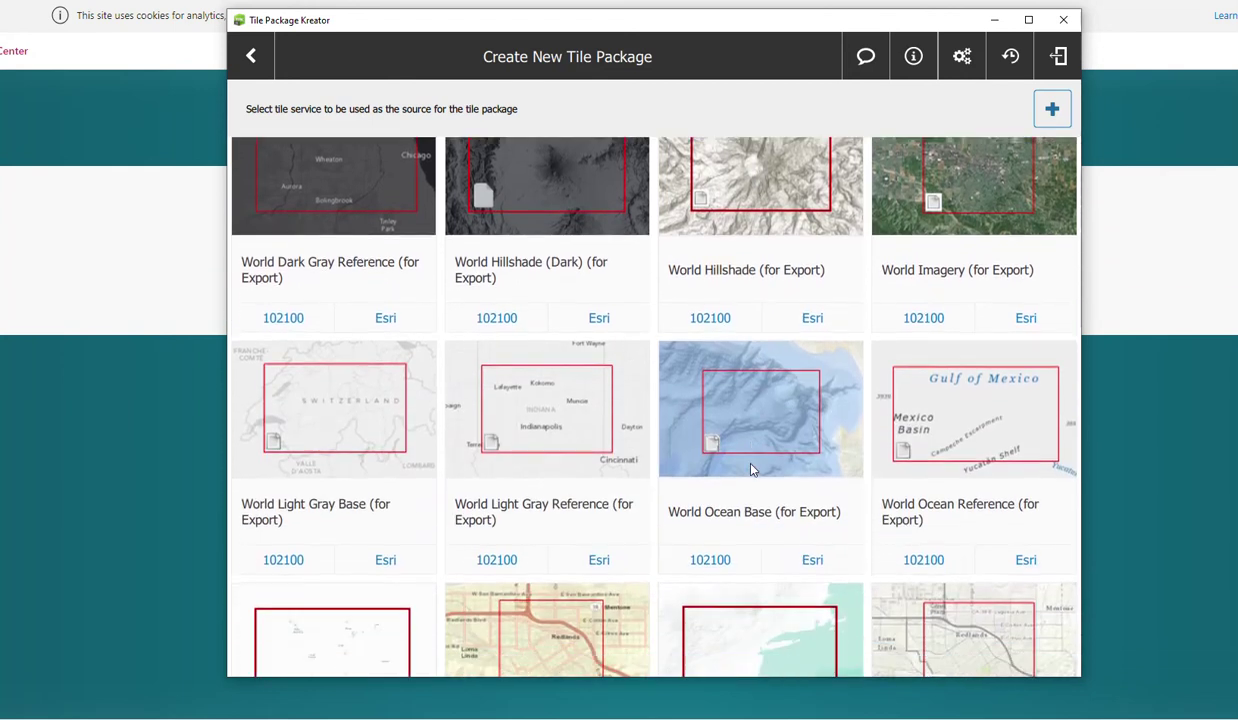
{"action": "scroll", "coordinate": [700, 463], "scroll_direction": "down", "scroll_amount": 2}
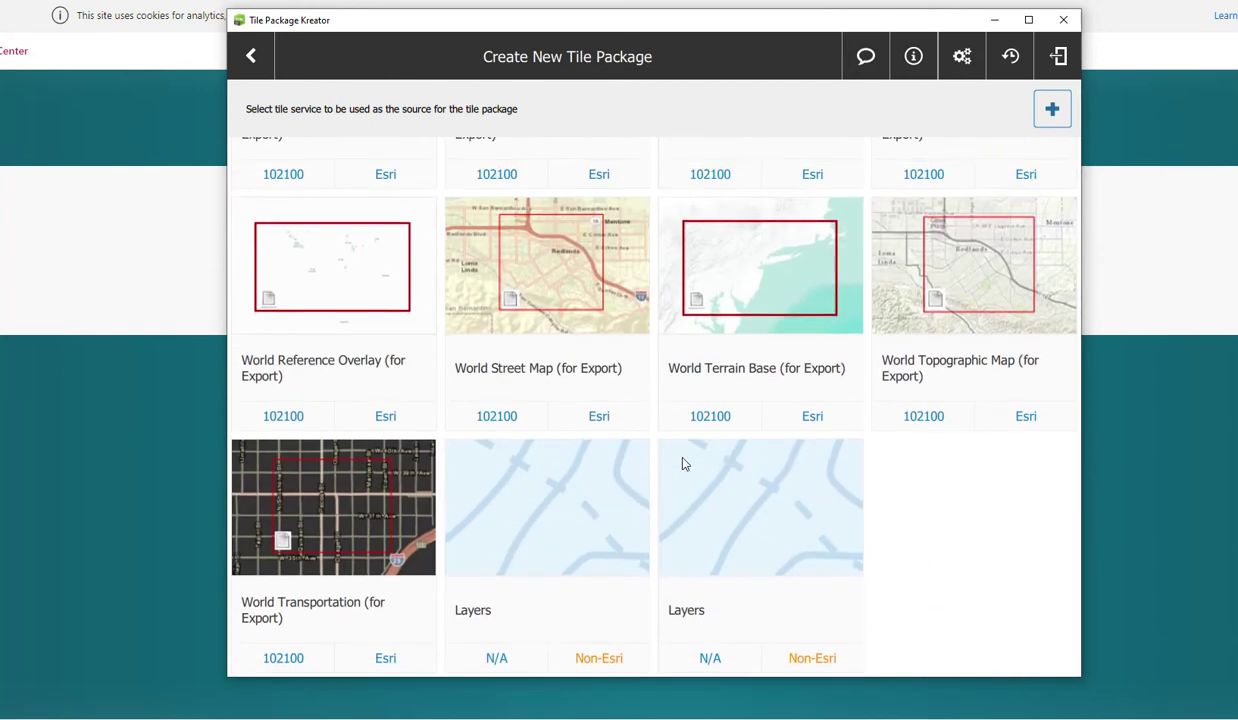
{"action": "scroll", "coordinate": [683, 463], "scroll_direction": "up", "scroll_amount": 5}
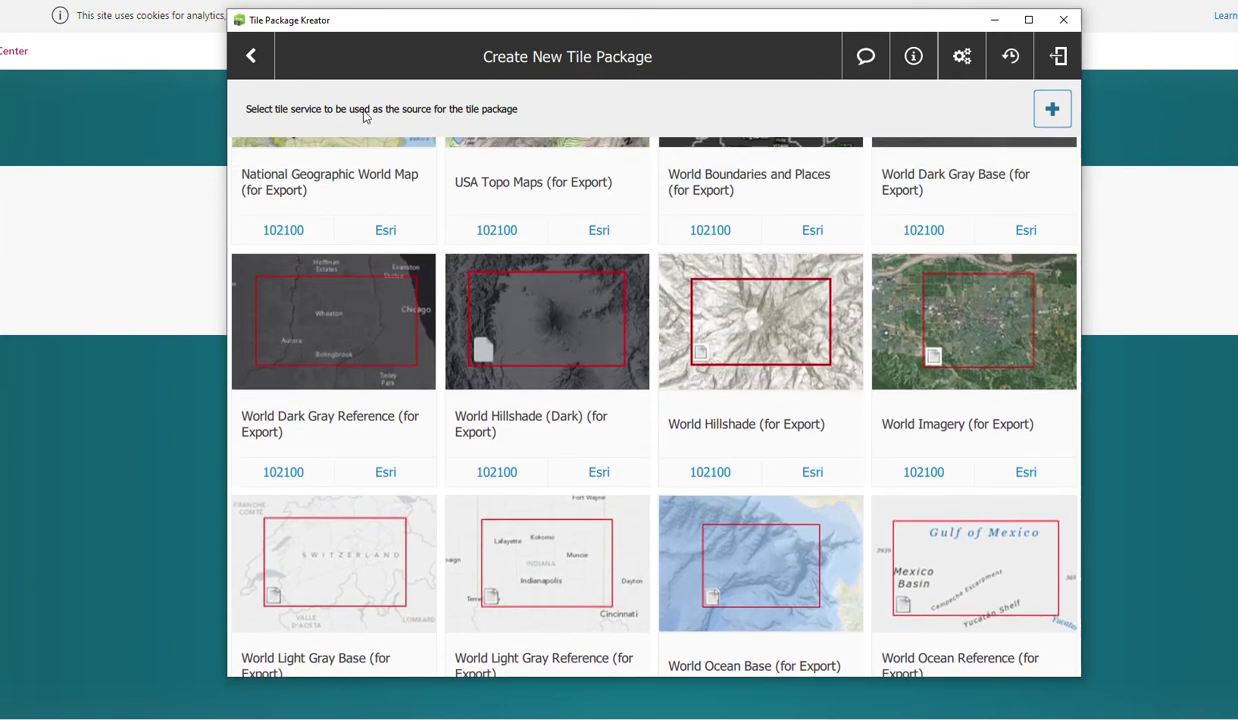
{"action": "left_click", "coordinate": [1053, 107]}
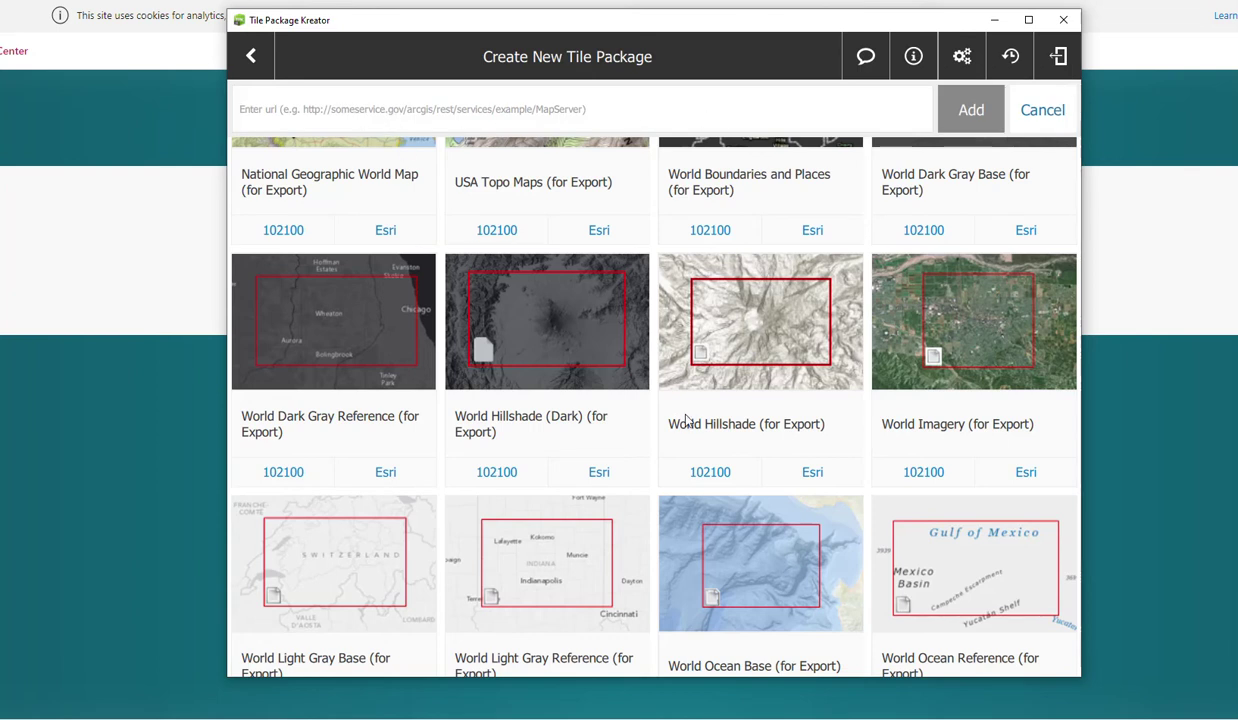
{"action": "scroll", "coordinate": [979, 515], "scroll_direction": "up", "scroll_amount": 1}
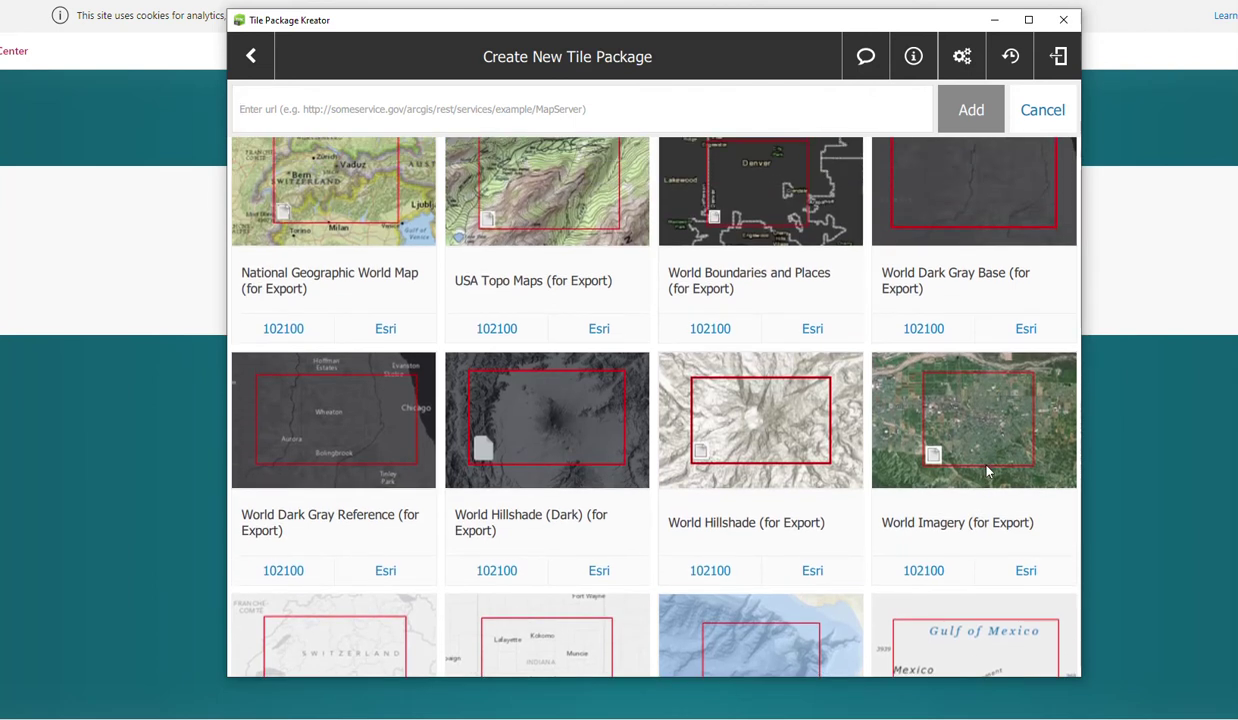
Step: Choose World Imagery (for Export) as the package's tile service
{"action": "left_click", "coordinate": [987, 471]}
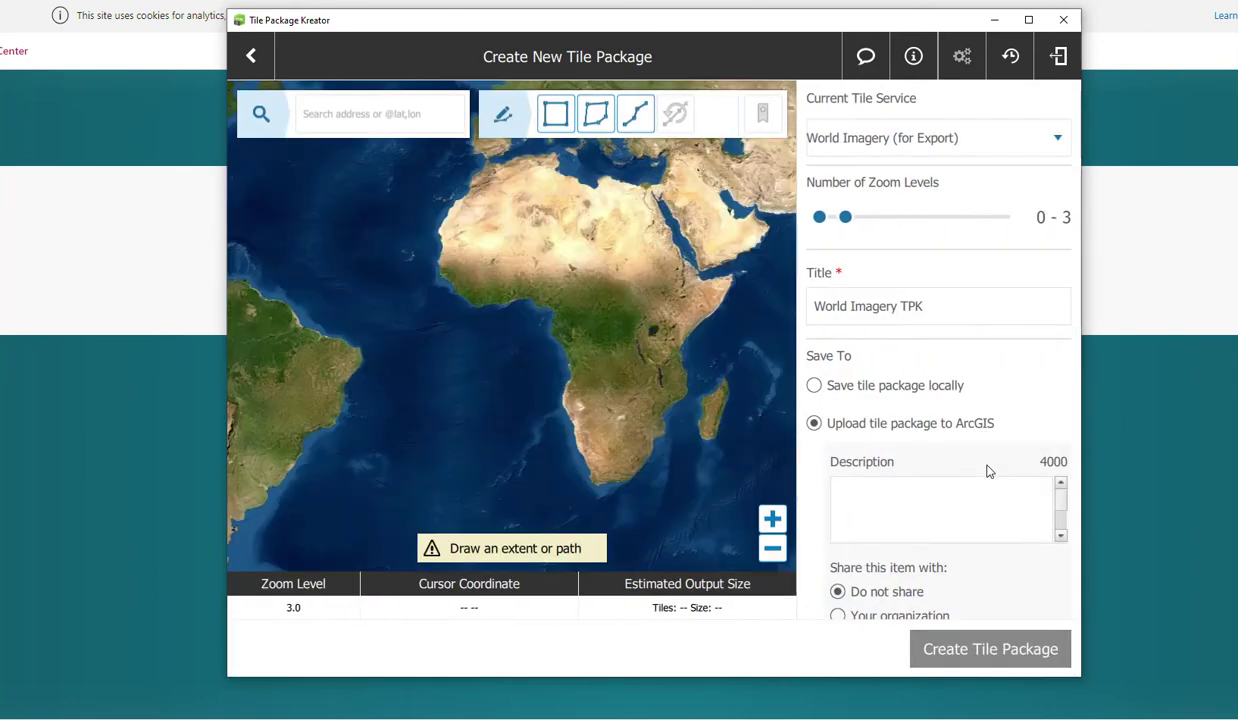
{"action": "scroll", "coordinate": [533, 326], "scroll_direction": "down", "scroll_amount": 1}
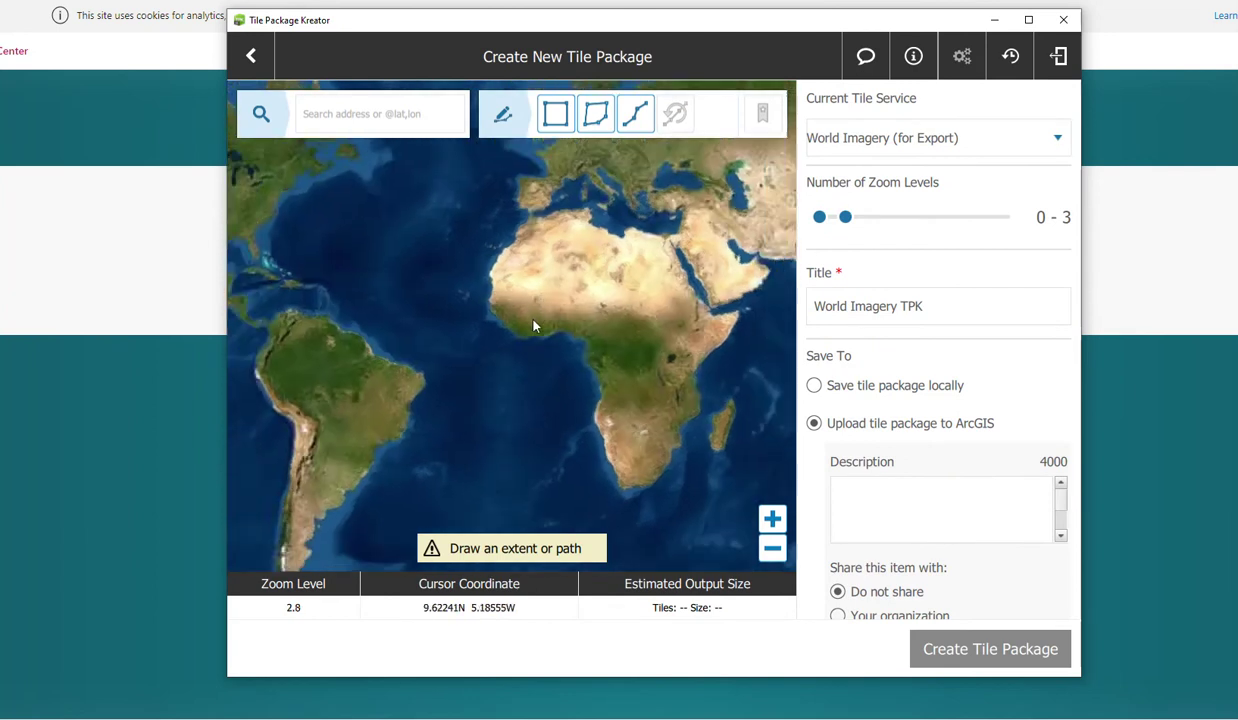
{"action": "scroll", "coordinate": [511, 310], "scroll_direction": "down", "scroll_amount": 4}
Step: Pan and zoom the map to centre Baffin Island
{"action": "left_click_drag", "start_coordinate": [428, 274], "coordinate": [606, 460]}
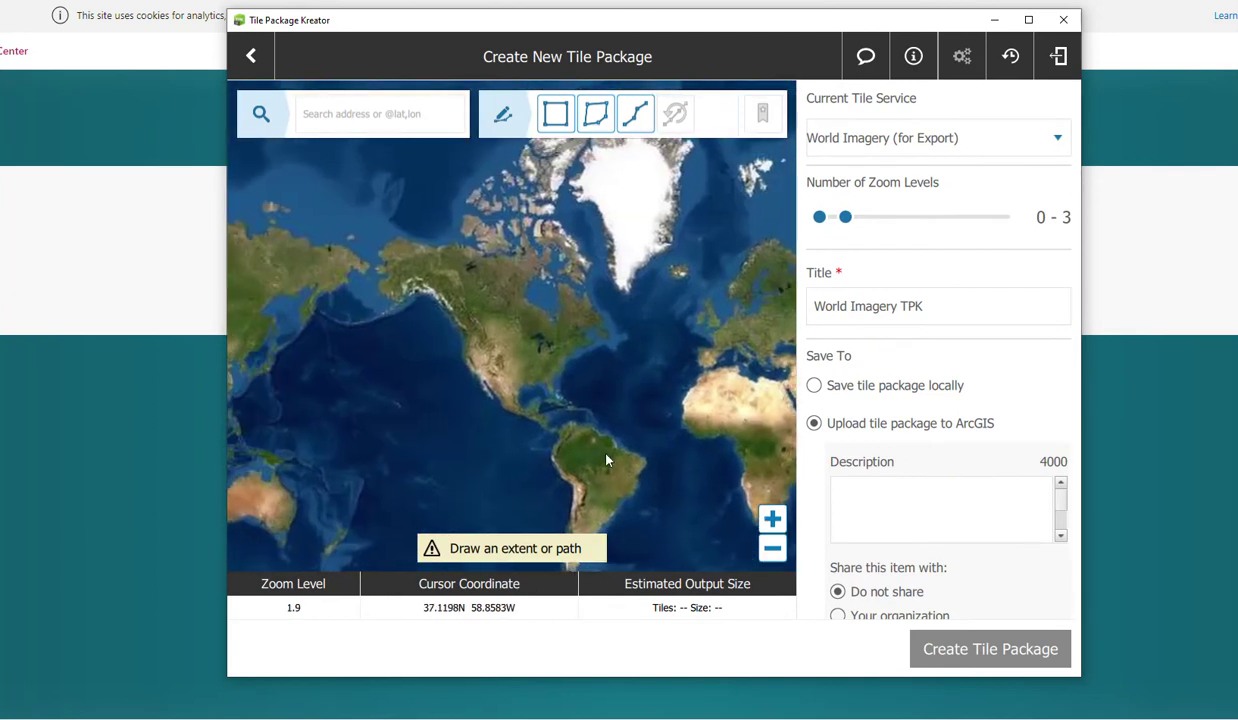
{"action": "scroll", "coordinate": [545, 275], "scroll_direction": "up", "scroll_amount": 7}
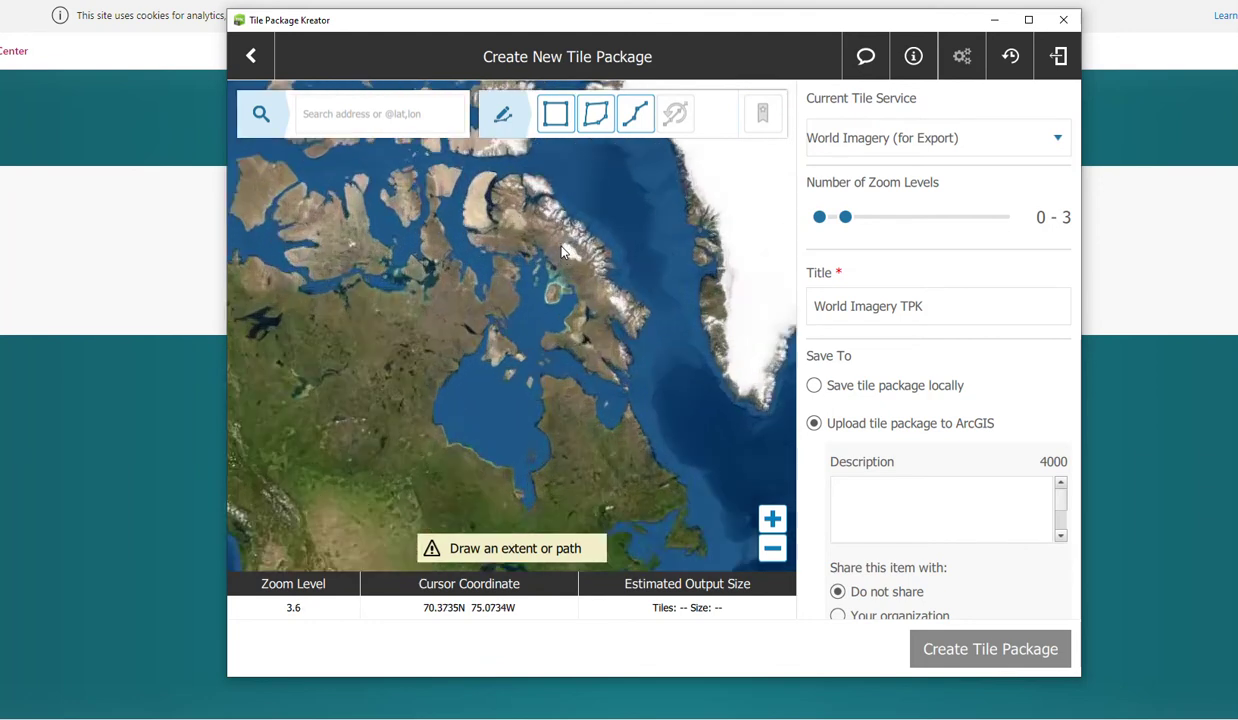
{"action": "left_click_drag", "start_coordinate": [546, 246], "coordinate": [578, 338]}
{"action": "scroll", "coordinate": [600, 355], "scroll_direction": "up", "scroll_amount": 3}
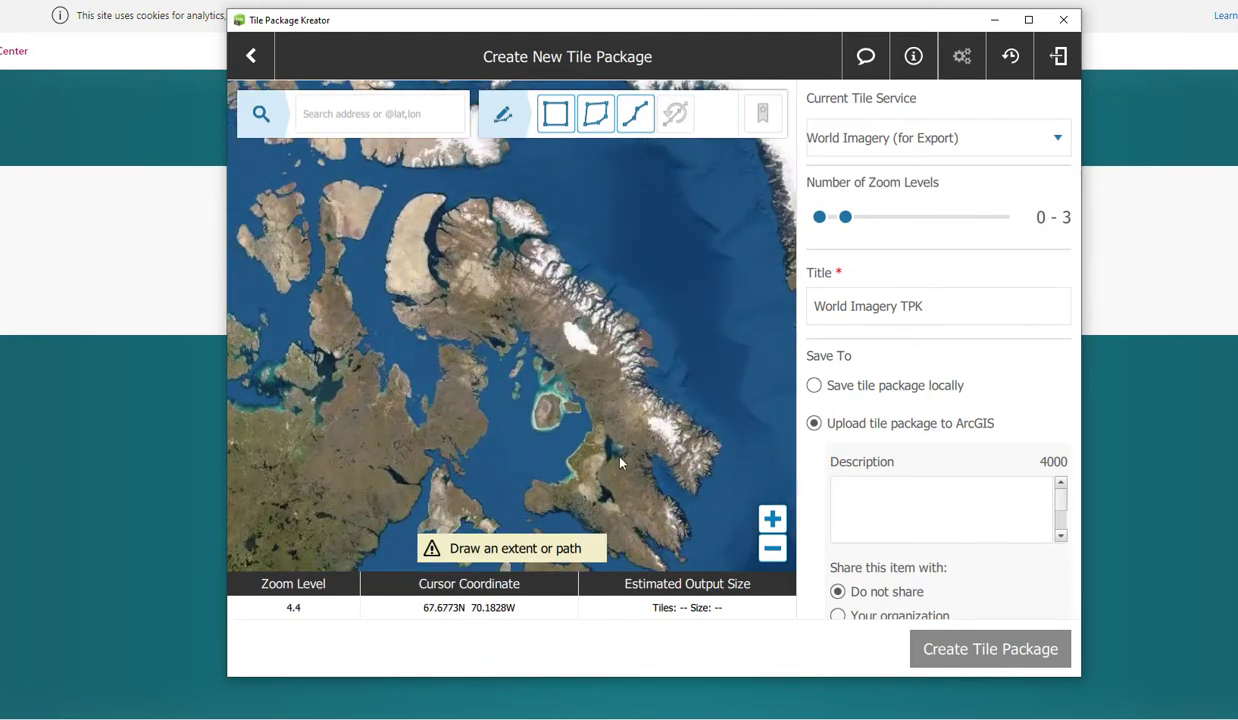
{"action": "left_click_drag", "start_coordinate": [619, 462], "coordinate": [558, 378]}
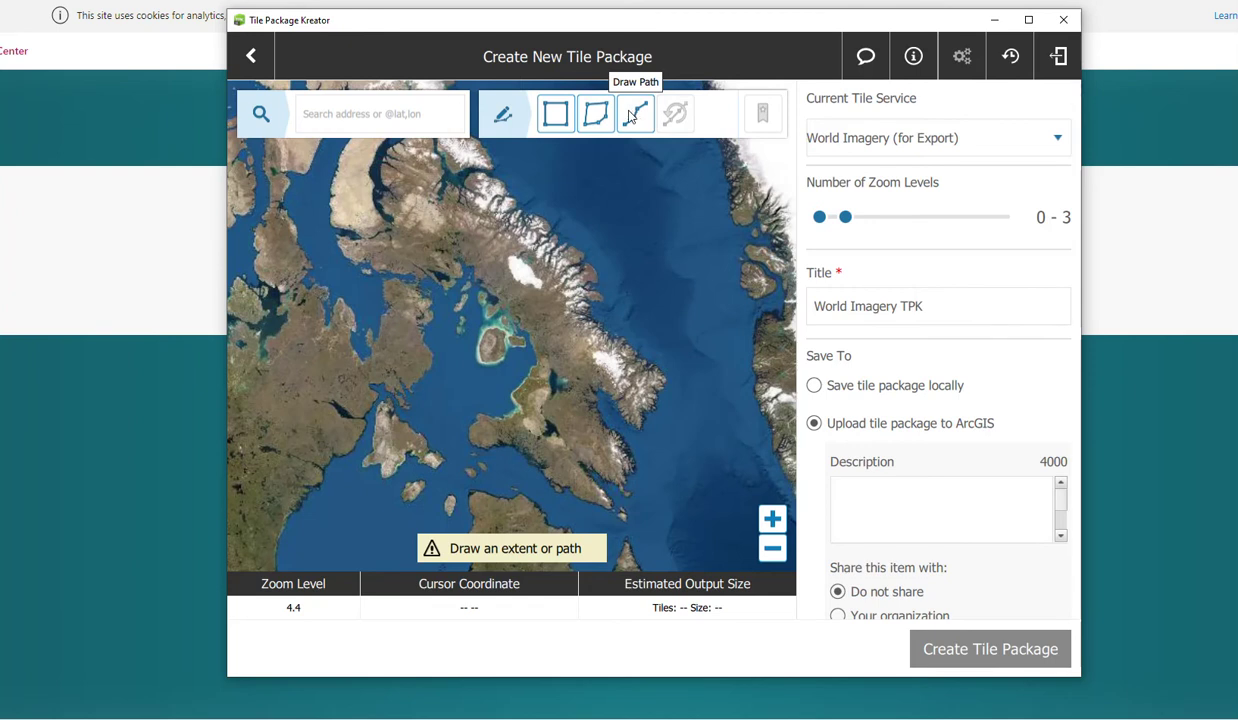
Step: Draw a rectangular extent over northern Baffin Island, estimated at about 5 tiles (~1.01 MB)
{"action": "left_click", "coordinate": [557, 116]}
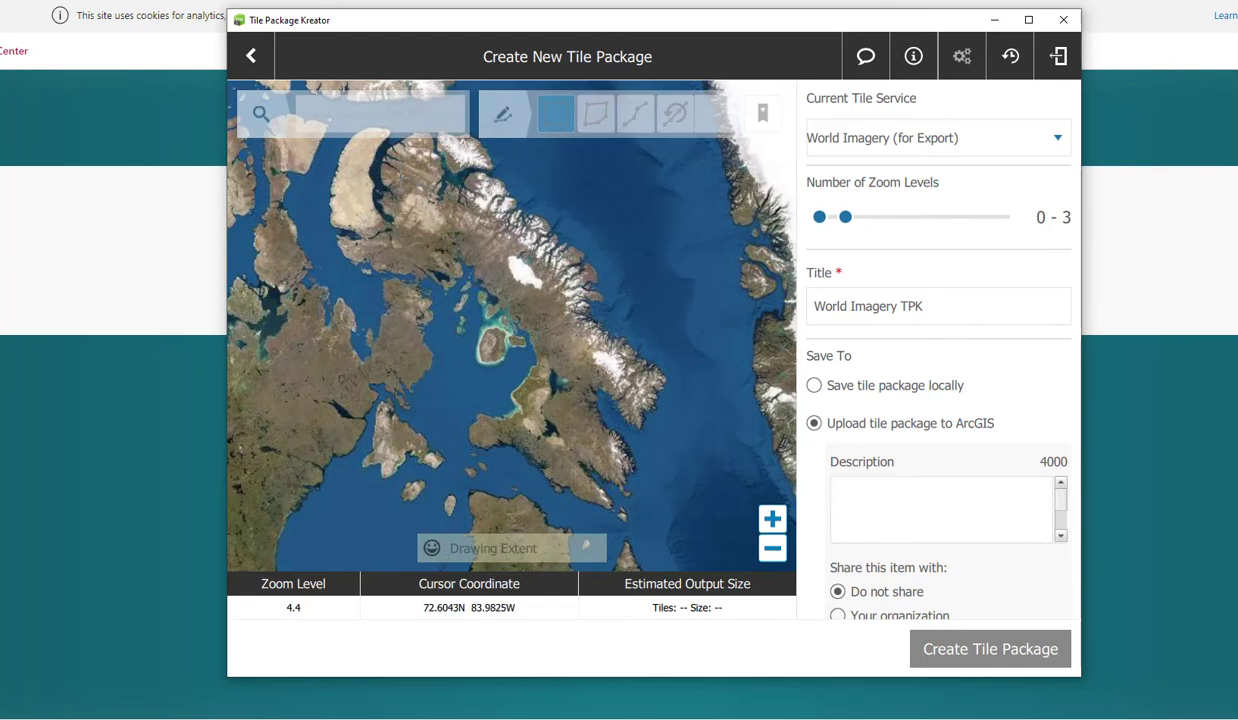
{"action": "mouse_move", "coordinate": [401, 178]}
{"action": "left_mouse_down"}
{"action": "mouse_move", "coordinate": [505, 255]}
{"action": "mouse_move", "coordinate": [590, 245]}
{"action": "mouse_move", "coordinate": [619, 357]}
{"action": "left_mouse_up"}
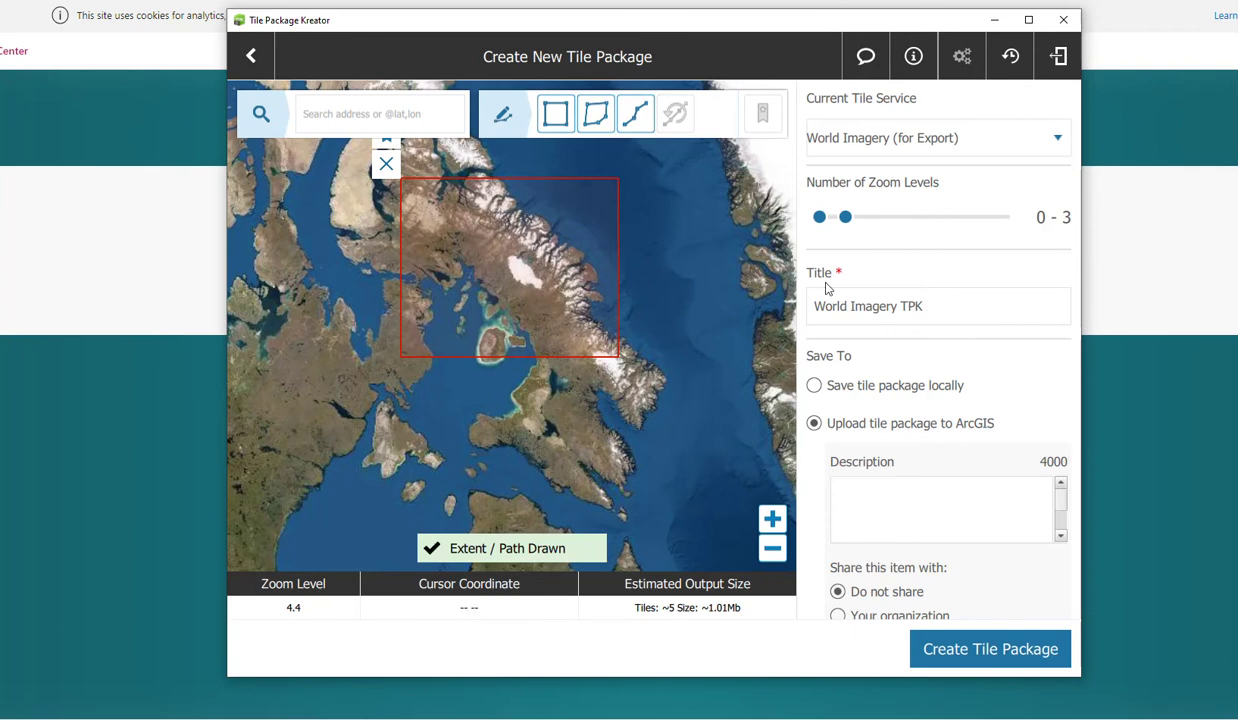
{"action": "left_click_drag", "start_coordinate": [848, 219], "coordinate": [923, 222]}
{"action": "scroll", "coordinate": [574, 250], "scroll_direction": "down", "scroll_amount": 2}
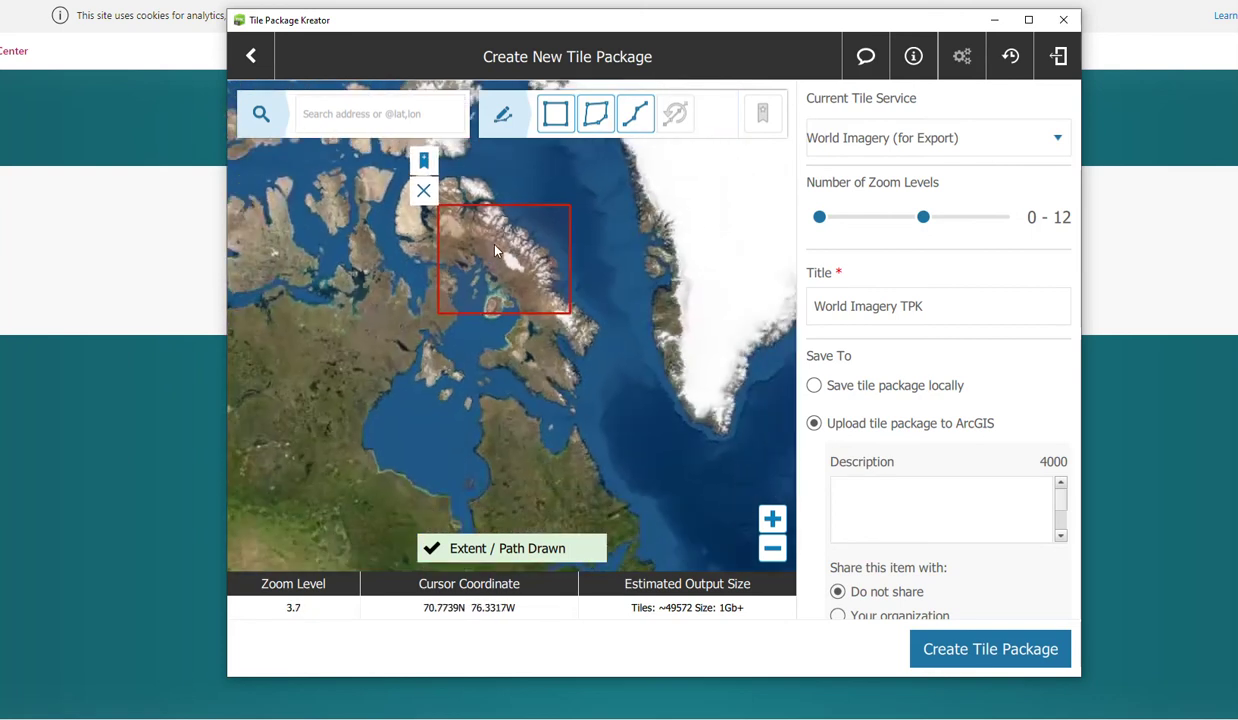
{"action": "scroll", "coordinate": [490, 172], "scroll_direction": "up", "scroll_amount": 5}
{"action": "scroll", "coordinate": [540, 410], "scroll_direction": "up", "scroll_amount": 3}
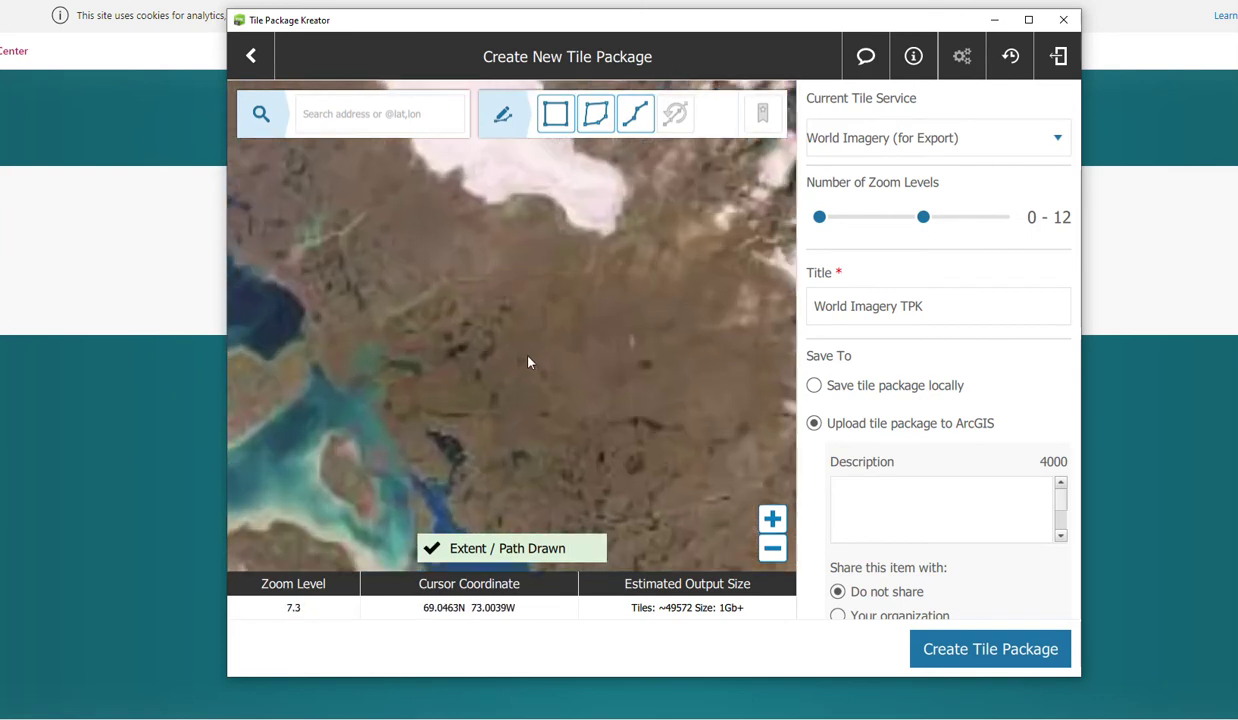
{"action": "scroll", "coordinate": [528, 360], "scroll_direction": "down", "scroll_amount": 2}
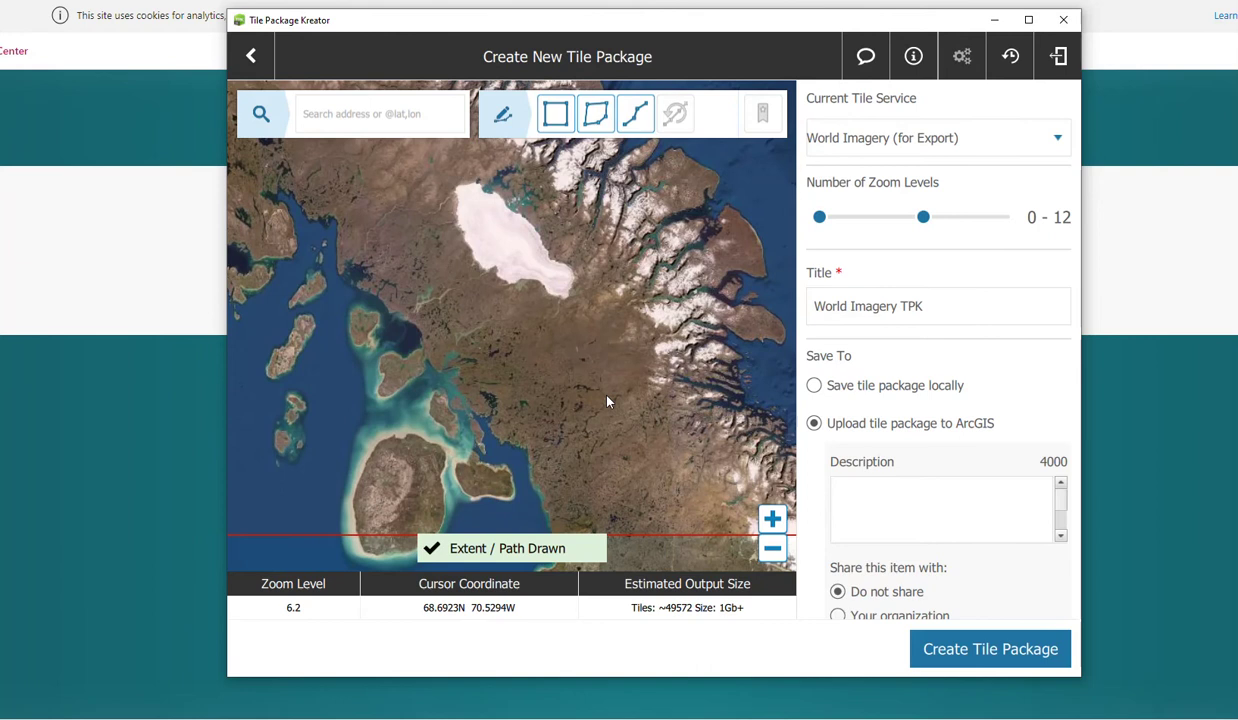
{"action": "scroll", "coordinate": [514, 391], "scroll_direction": "up", "scroll_amount": 3}
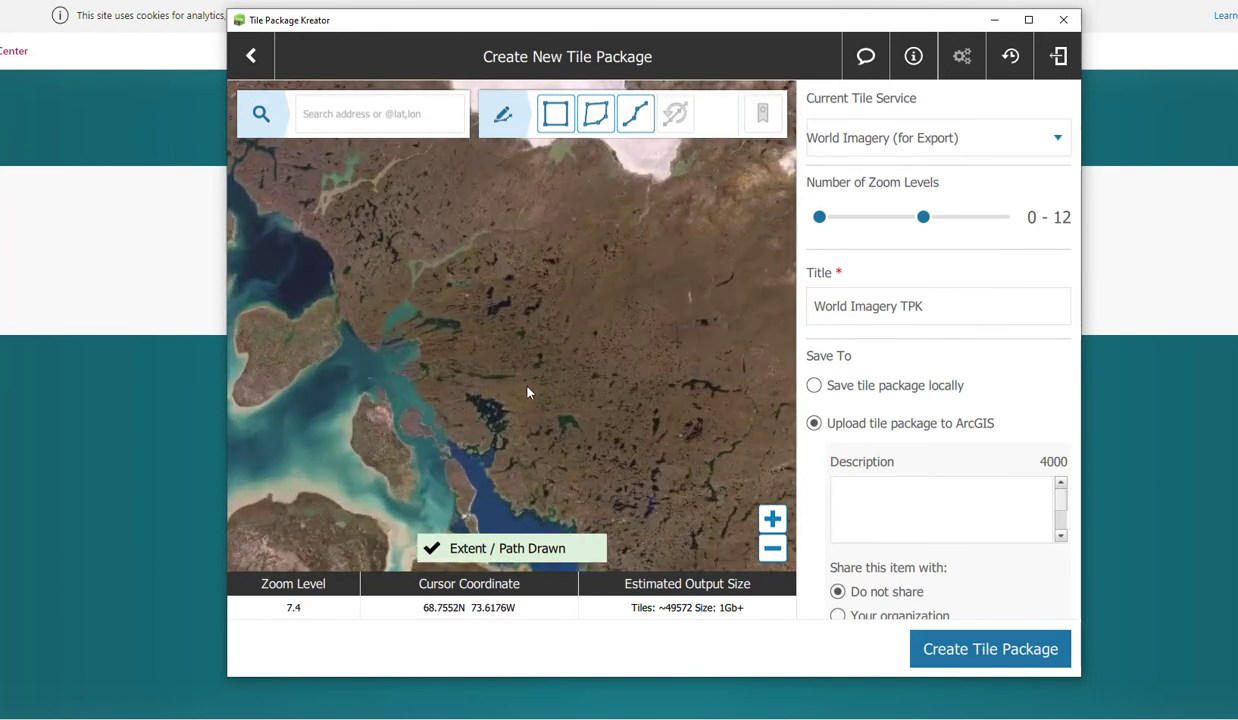
{"action": "scroll", "coordinate": [529, 392], "scroll_direction": "up", "scroll_amount": 3}
{"action": "scroll", "coordinate": [527, 390], "scroll_direction": "down", "scroll_amount": 9}
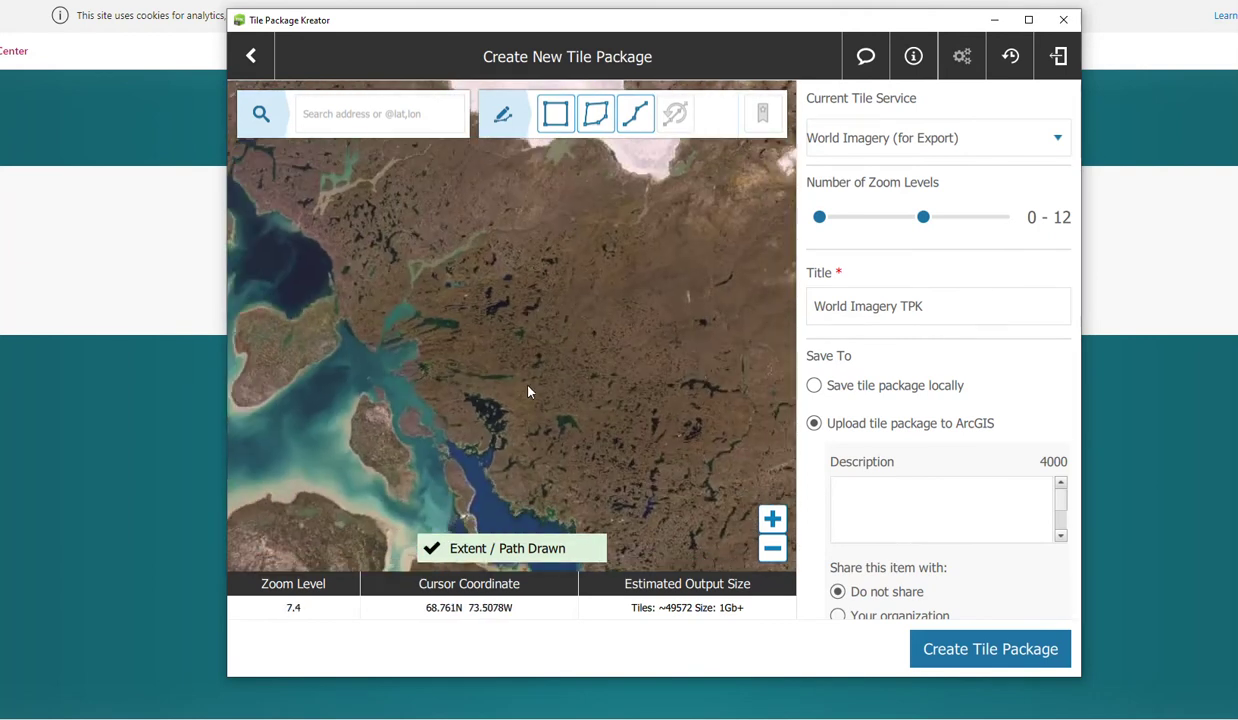
{"action": "scroll", "coordinate": [505, 385], "scroll_direction": "down", "scroll_amount": 1}
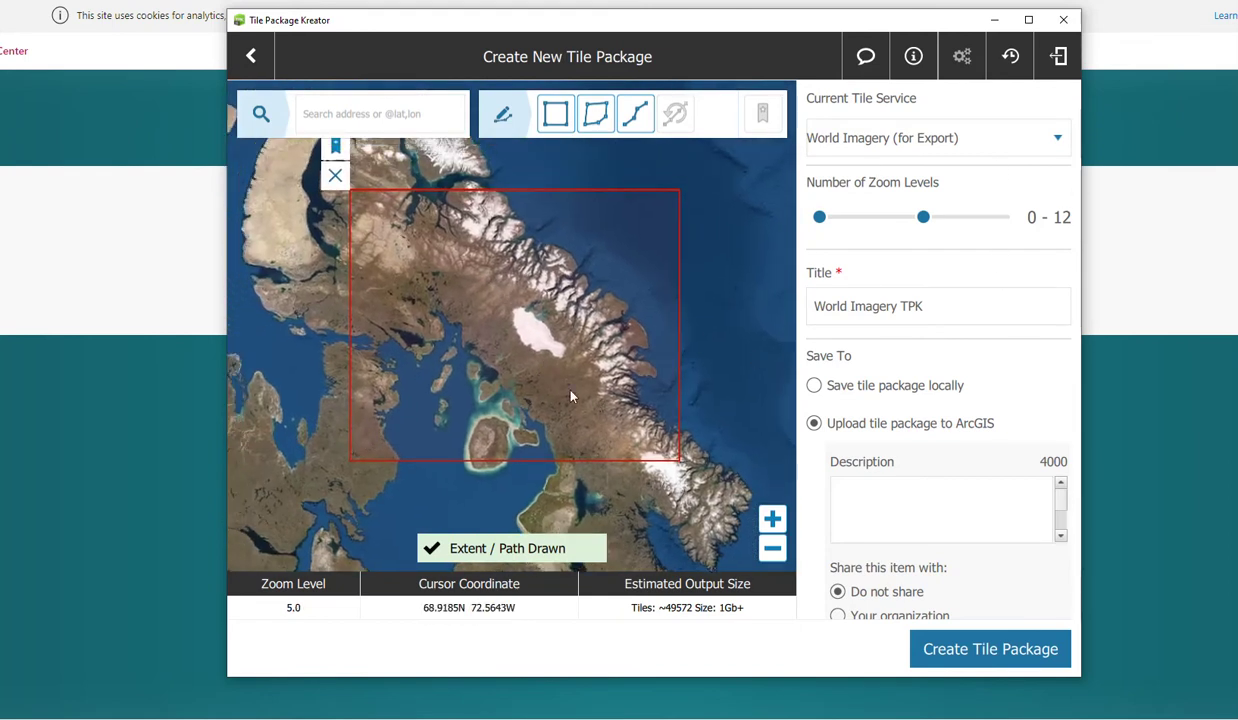
{"action": "scroll", "coordinate": [558, 405], "scroll_direction": "up", "scroll_amount": 3}
{"action": "scroll", "coordinate": [563, 420], "scroll_direction": "up", "scroll_amount": 5}
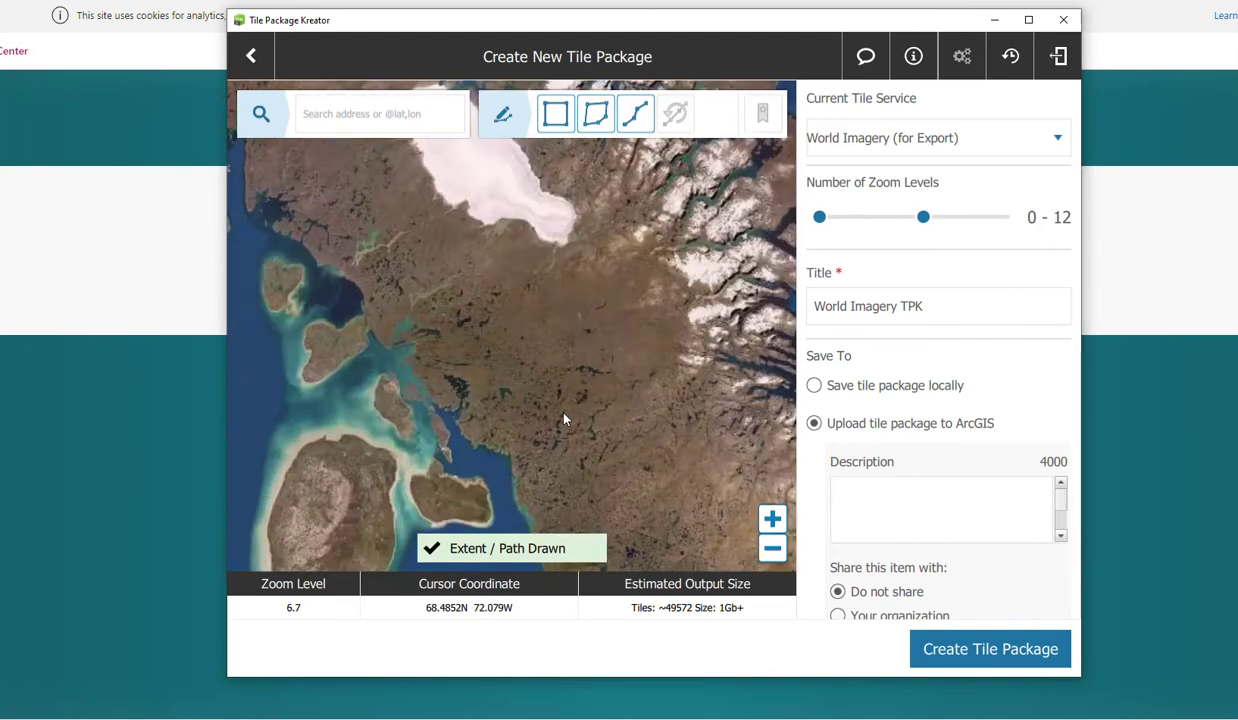
{"action": "scroll", "coordinate": [563, 420], "scroll_direction": "down", "scroll_amount": 2}
{"action": "scroll", "coordinate": [563, 420], "scroll_direction": "down", "scroll_amount": 4}
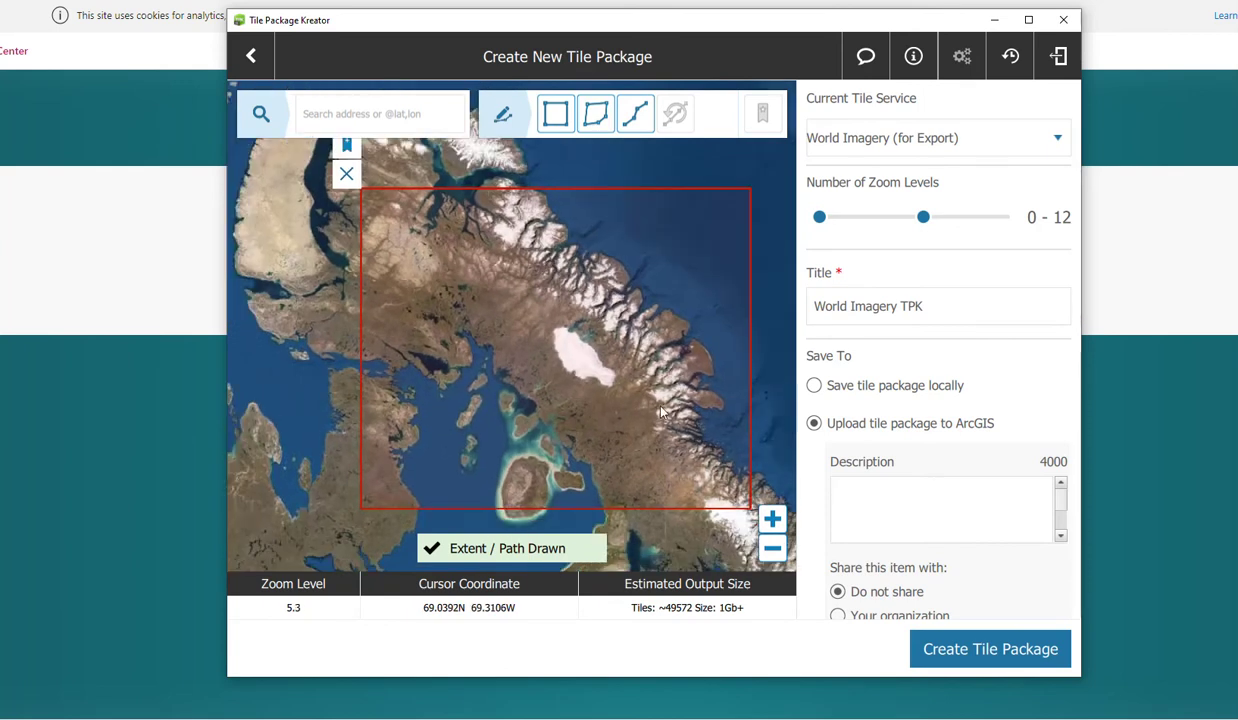
{"action": "left_click_drag", "start_coordinate": [575, 369], "coordinate": [550, 364]}
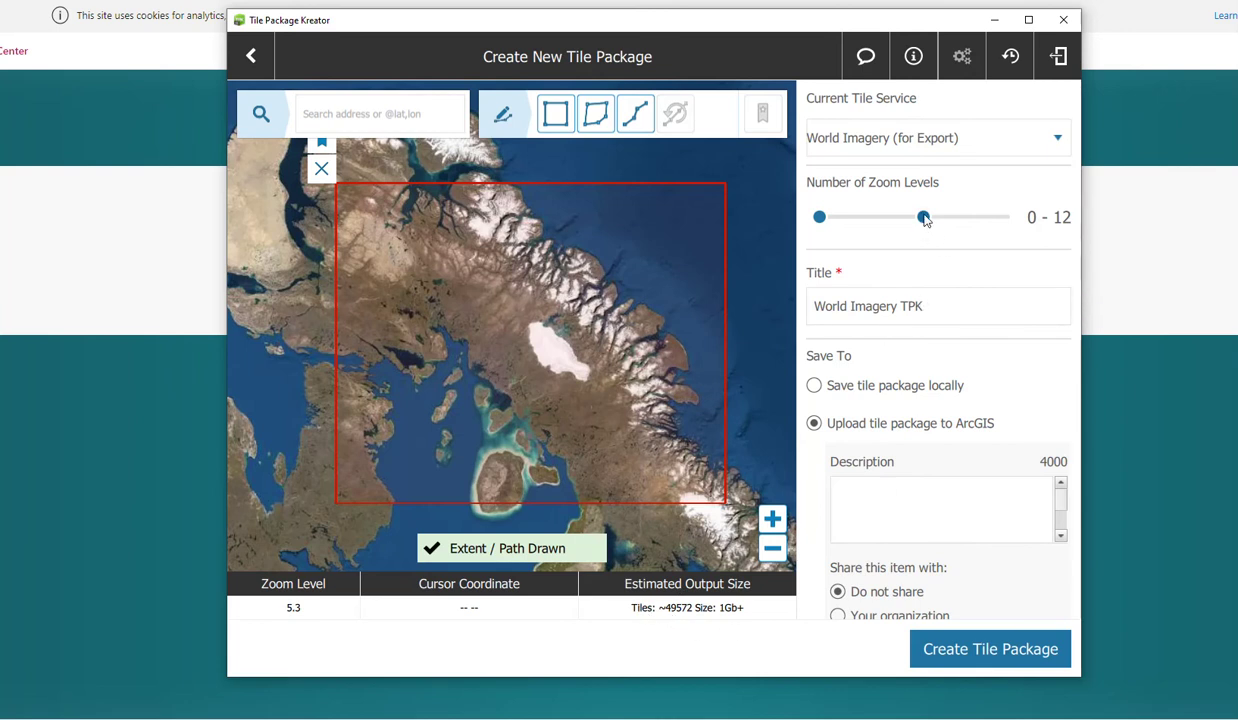
{"action": "left_click_drag", "start_coordinate": [925, 217], "coordinate": [934, 218]}
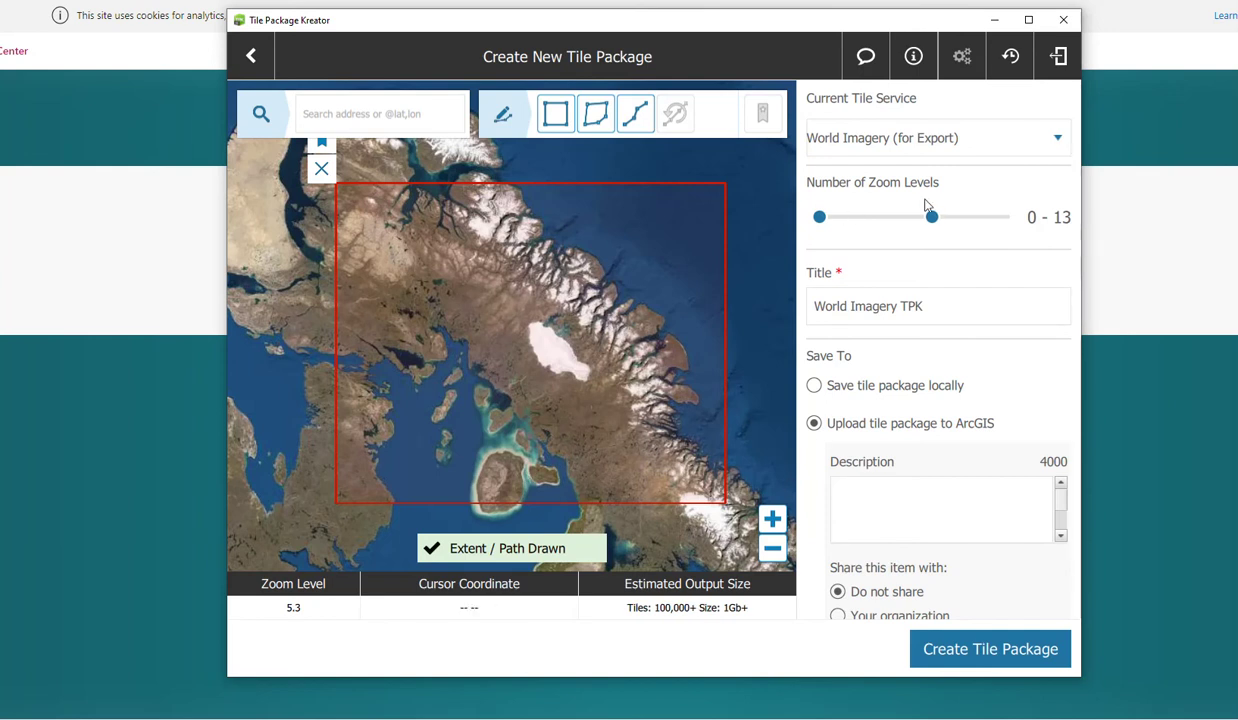
{"action": "left_click_drag", "start_coordinate": [931, 218], "coordinate": [925, 218]}
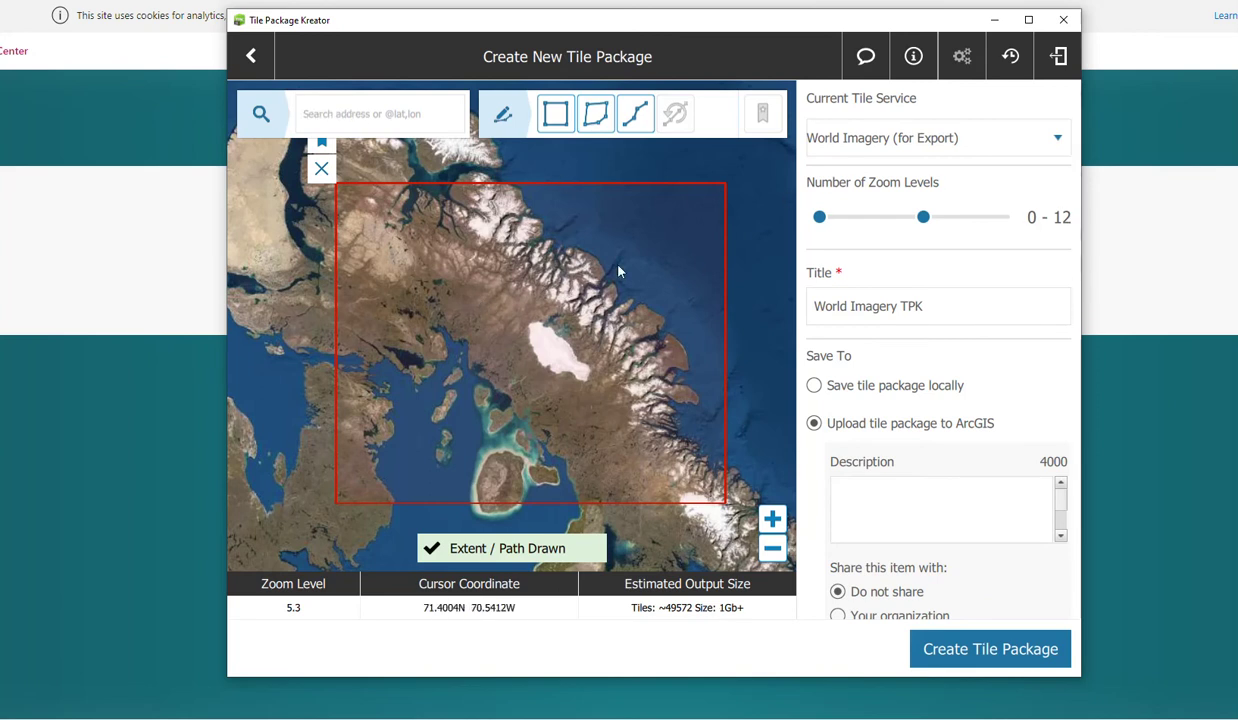
Step: Choose 'Save tile package locally' to the /My Tile Packages folder
{"action": "left_click", "coordinate": [815, 388]}
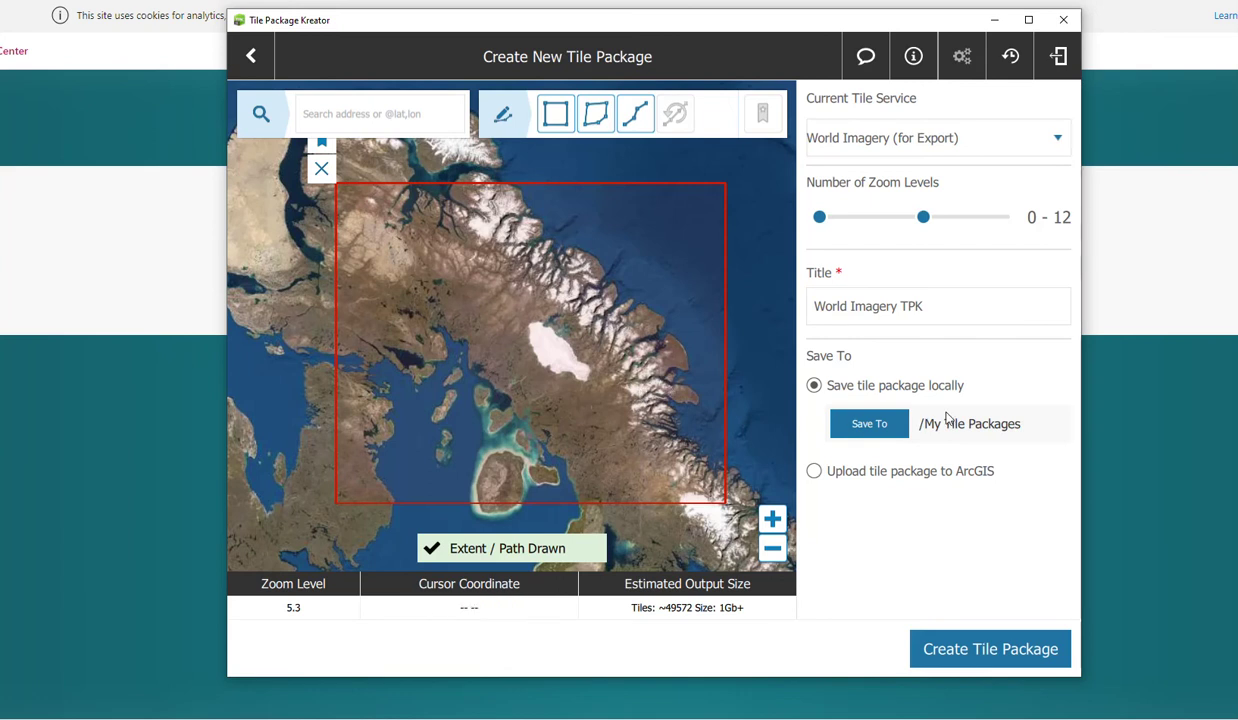
{"action": "scroll", "coordinate": [900, 470], "scroll_direction": "down", "scroll_amount": 1}
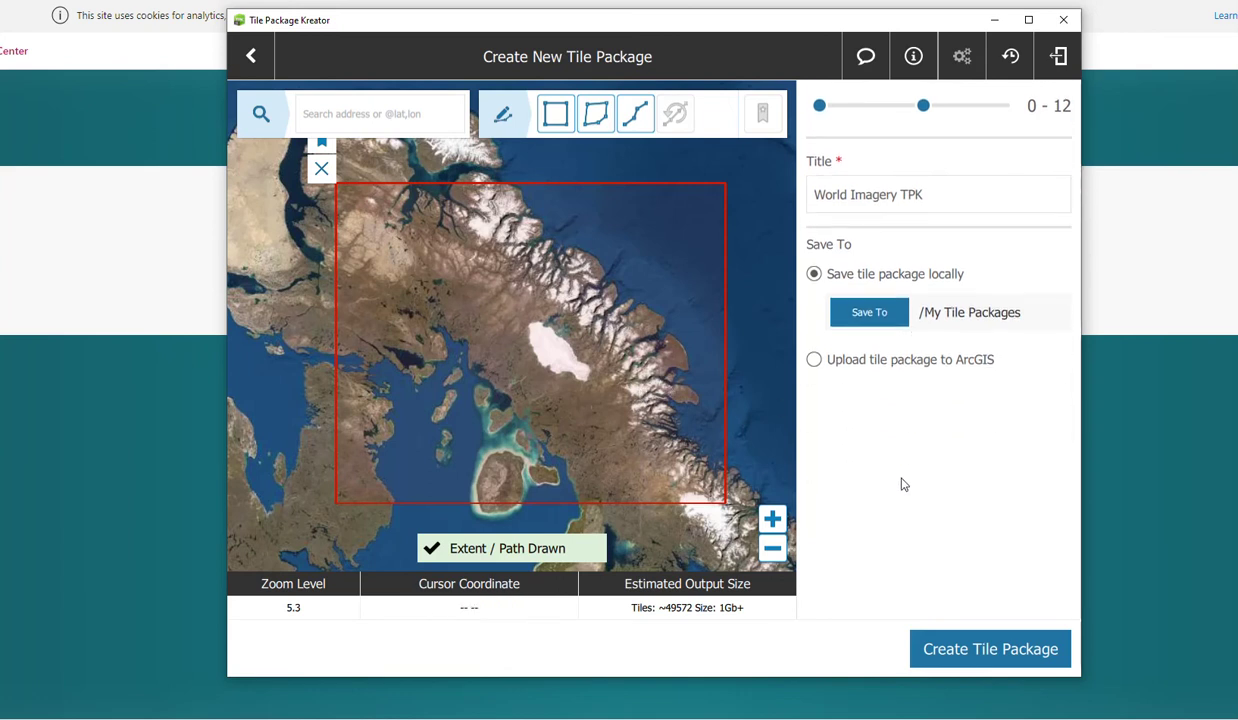
{"action": "scroll", "coordinate": [901, 484], "scroll_direction": "down", "scroll_amount": 1}
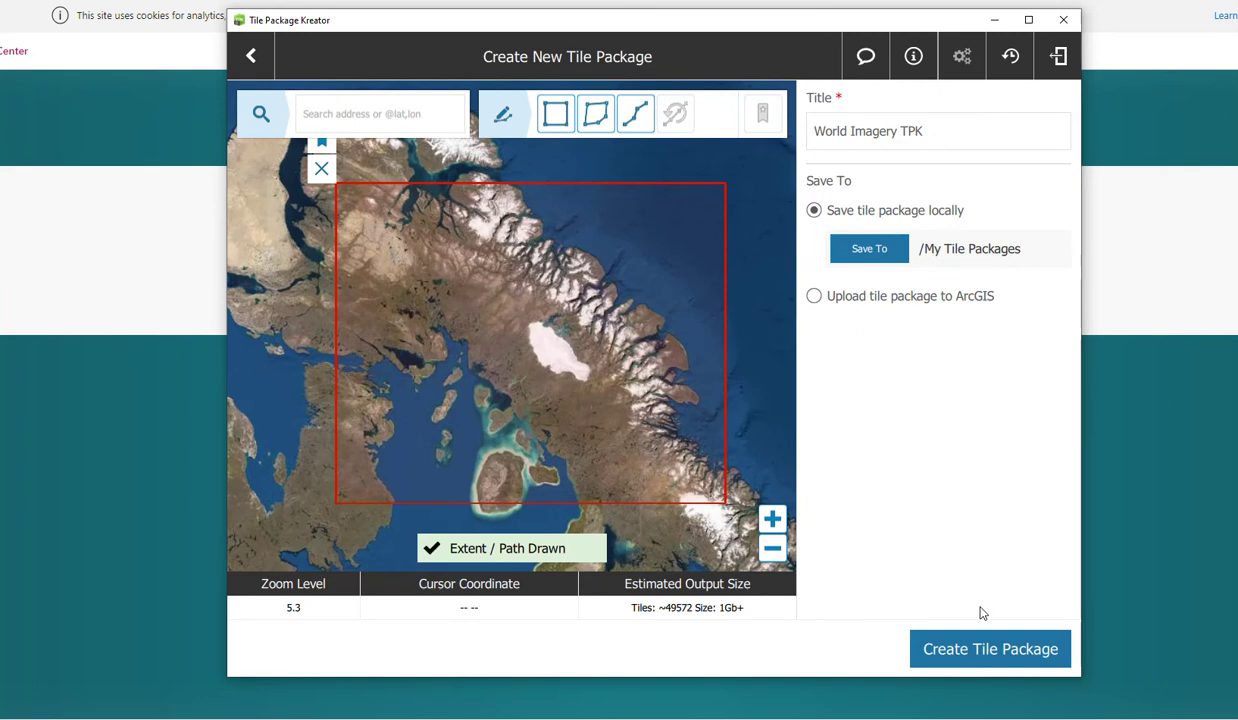
Step: Create the tile package for the Baffin Island World Imagery extent
{"action": "left_click", "coordinate": [962, 647]}
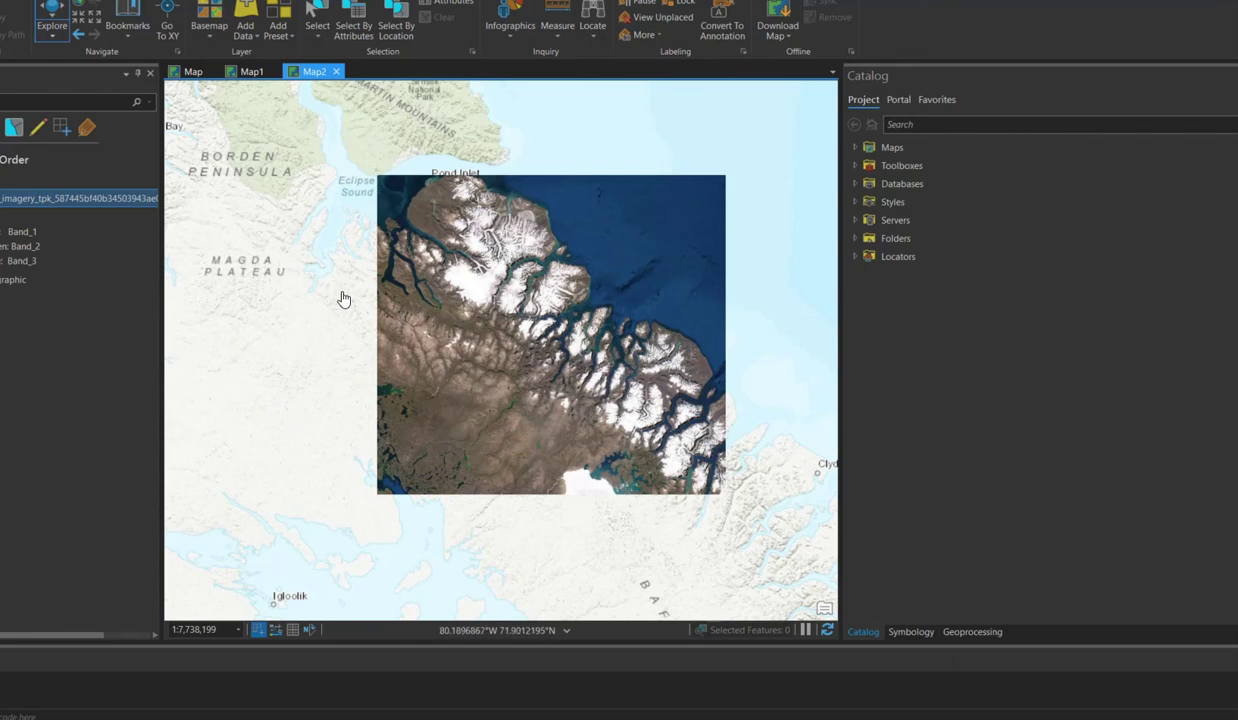
{"action": "left_click", "coordinate": [255, 36]}
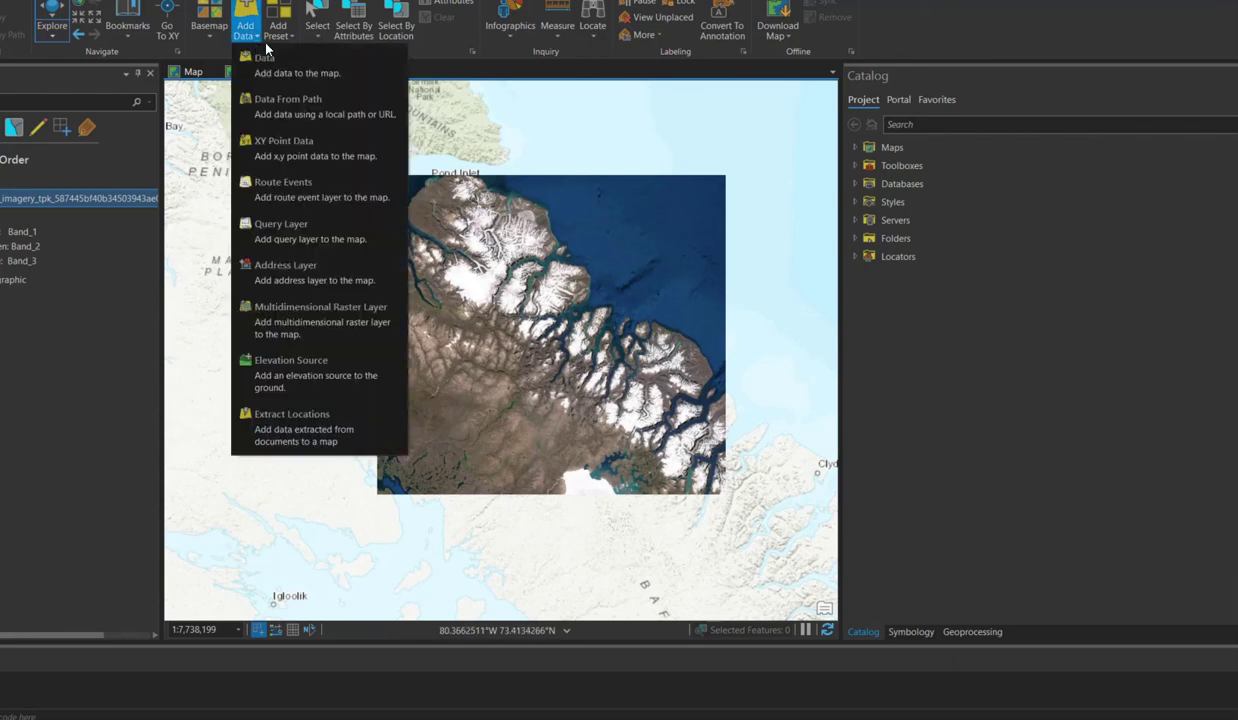
{"action": "left_click", "coordinate": [468, 311]}
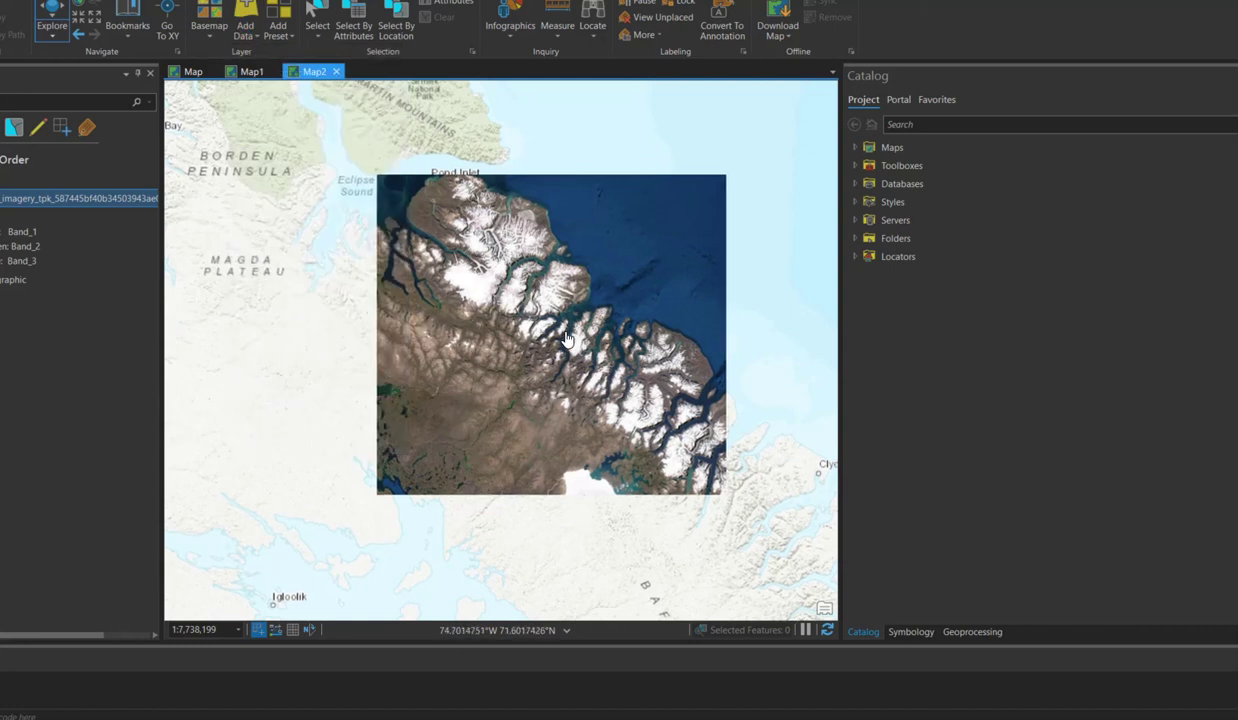
{"action": "scroll", "coordinate": [540, 322], "scroll_direction": "up", "scroll_amount": 3}
{"action": "scroll", "coordinate": [549, 349], "scroll_direction": "up", "scroll_amount": 5}
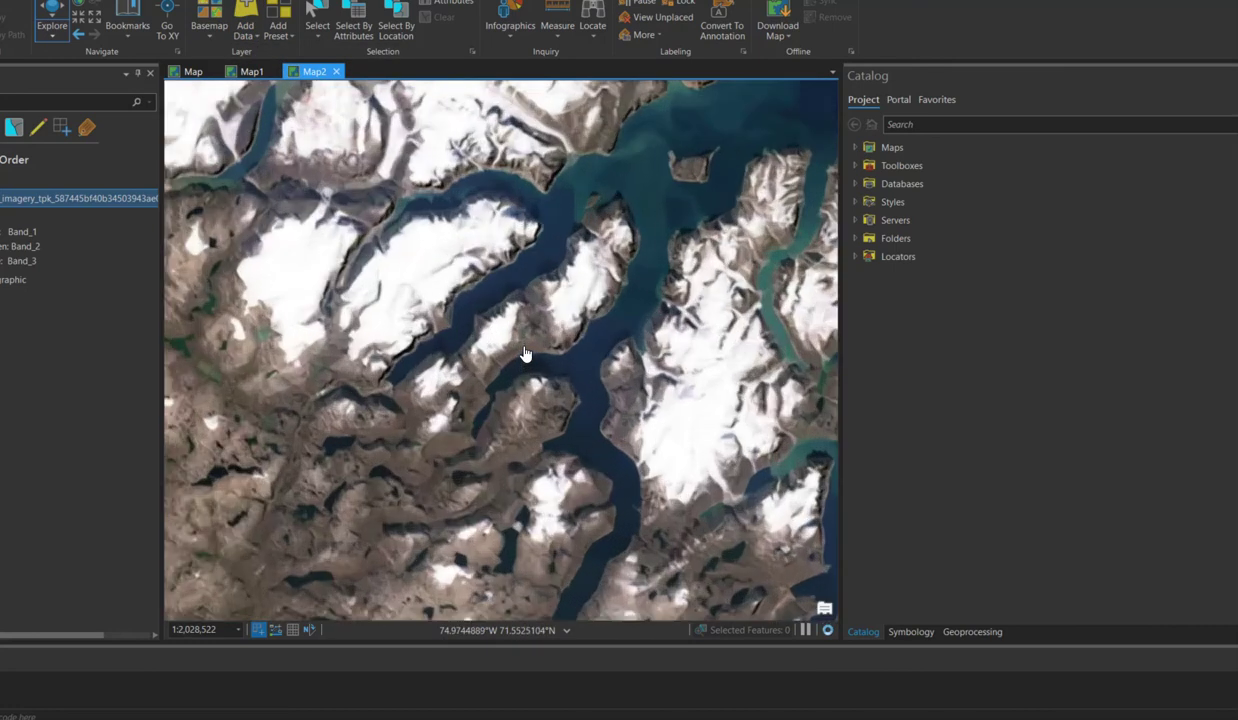
{"action": "scroll", "coordinate": [525, 353], "scroll_direction": "up", "scroll_amount": 3}
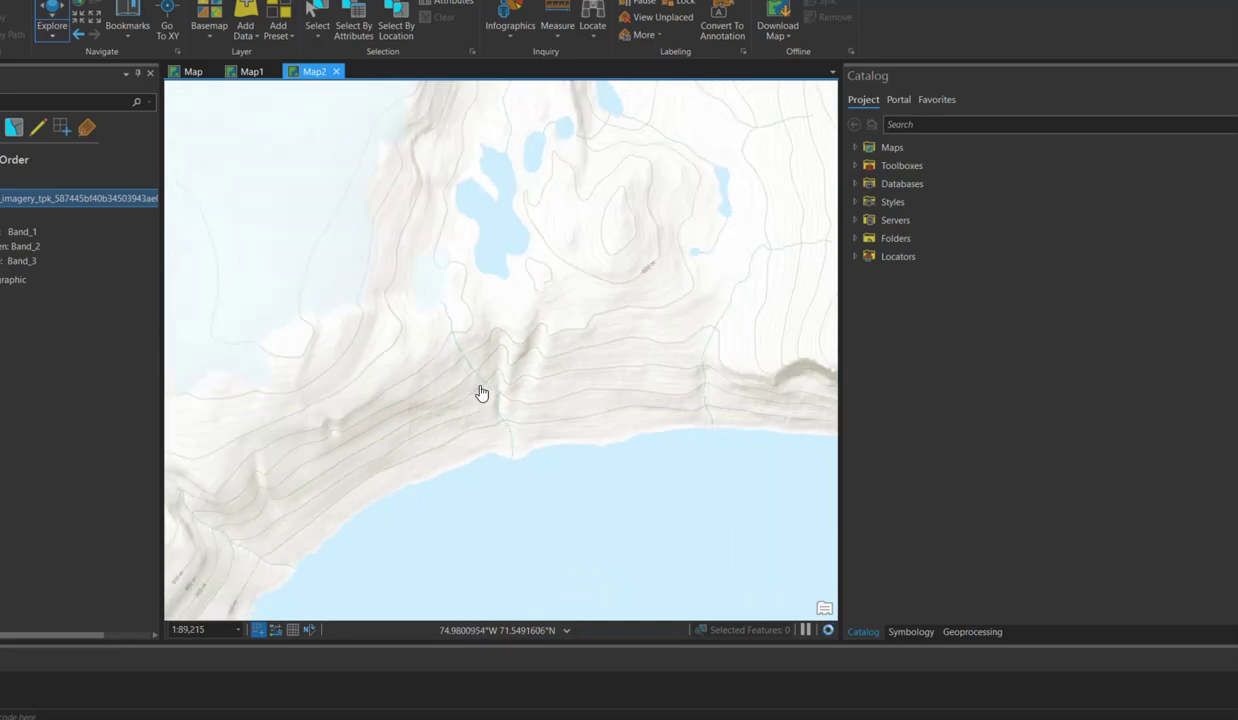
{"action": "scroll", "coordinate": [481, 393], "scroll_direction": "down", "scroll_amount": 2}
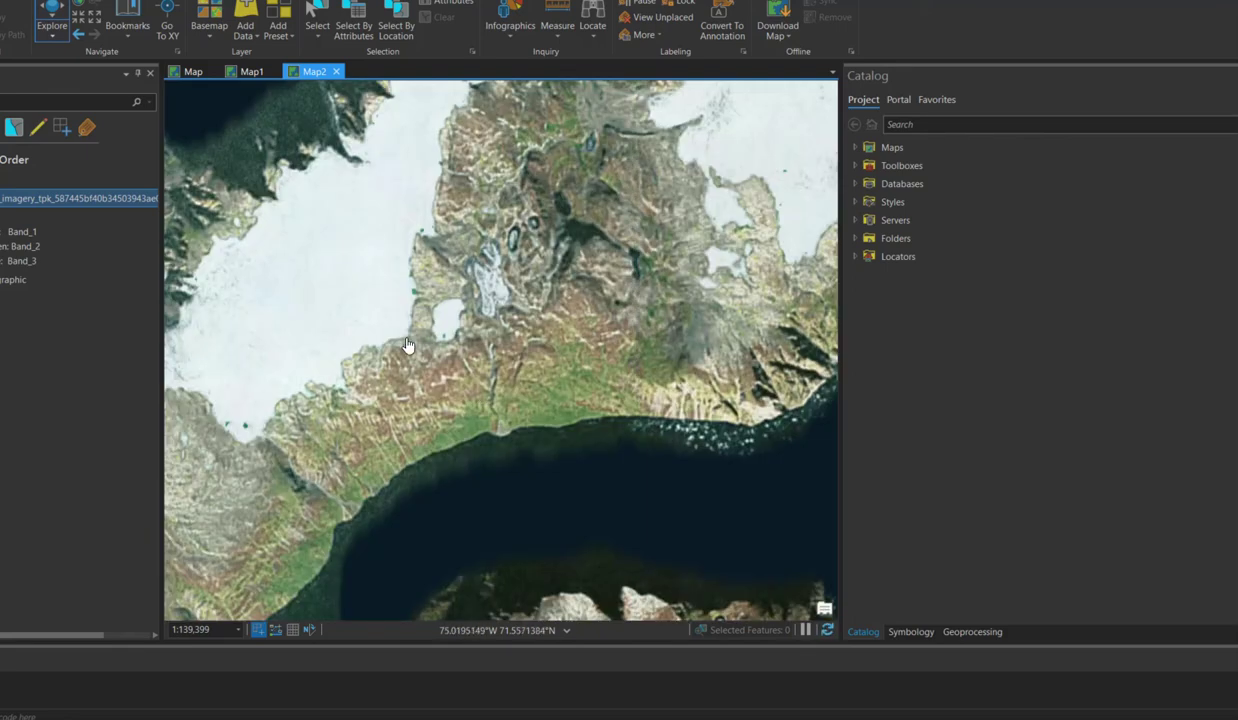
{"action": "scroll", "coordinate": [407, 345], "scroll_direction": "down", "scroll_amount": 4}
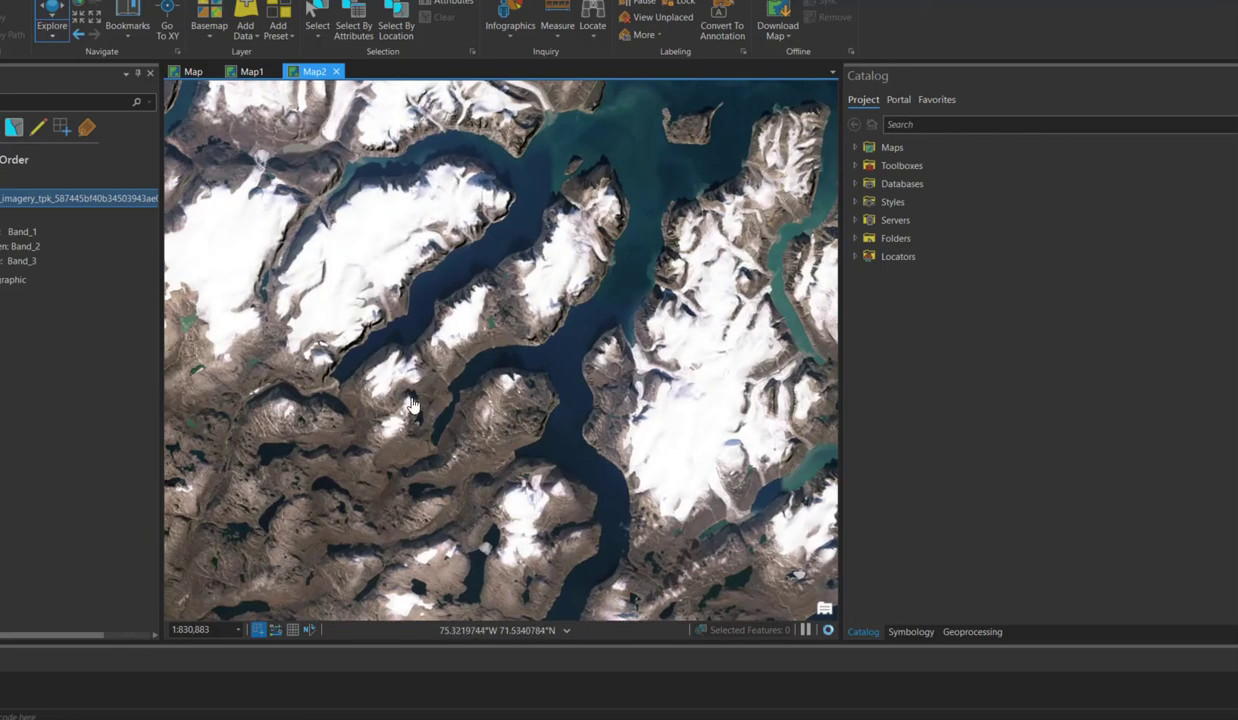
{"action": "scroll", "coordinate": [495, 368], "scroll_direction": "down", "scroll_amount": 1}
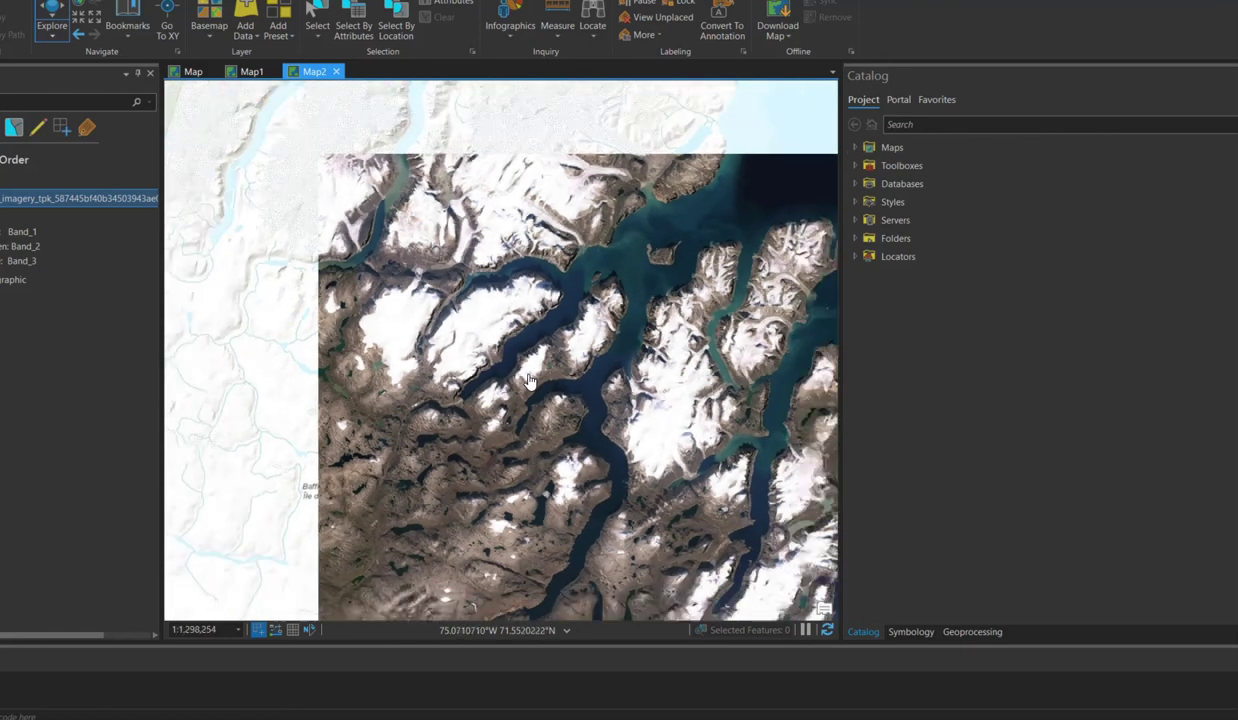
{"action": "scroll", "coordinate": [530, 380], "scroll_direction": "down", "scroll_amount": 3}
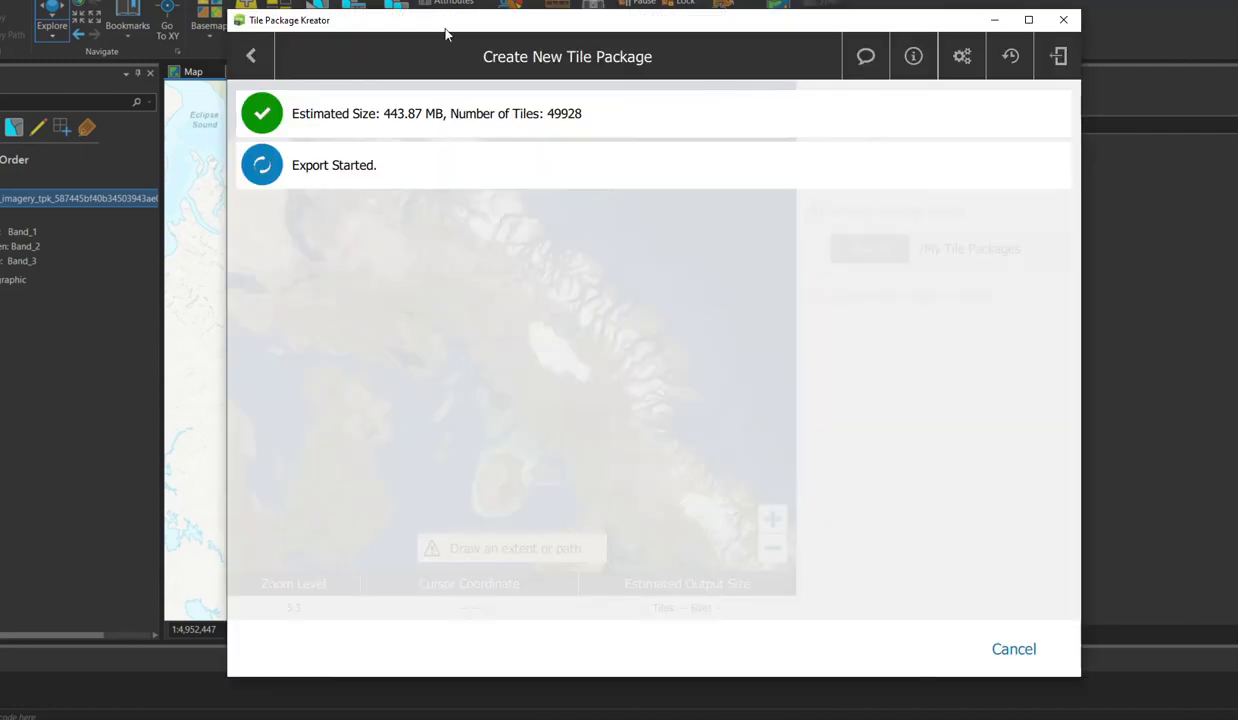
Step: Reposition the Tile Package Kreator window showing the 443.87 MB export at Export Started
{"action": "left_click_drag", "start_coordinate": [447, 29], "coordinate": [438, 23]}
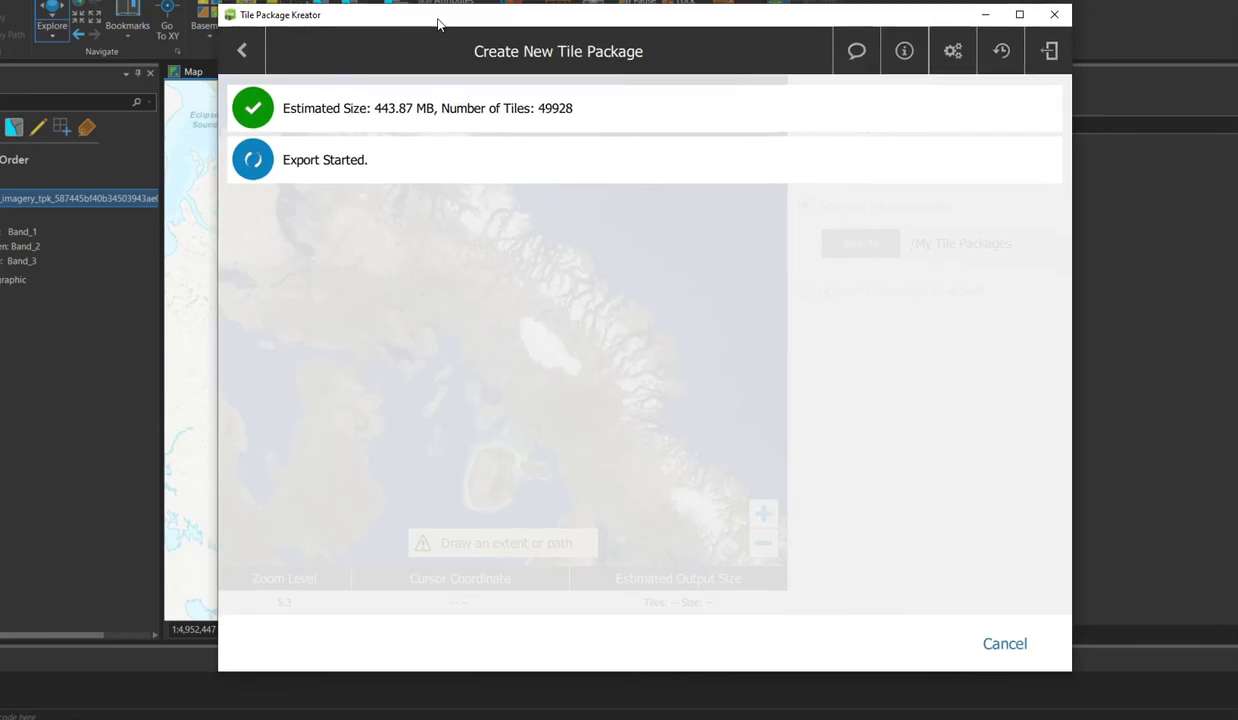